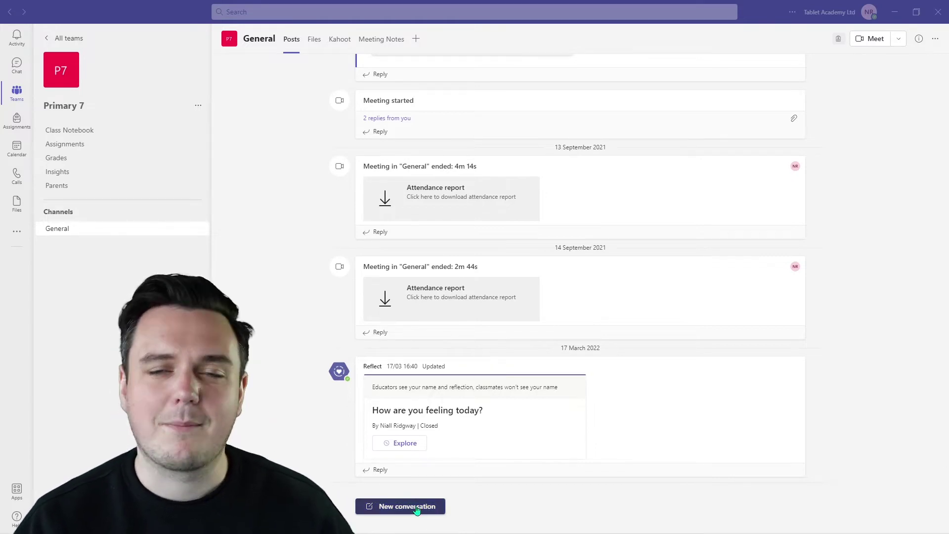
Start a new conversation in the General channel, find the Reflect app by searching for "reflect", and dismiss its form.
left_click(417, 509)
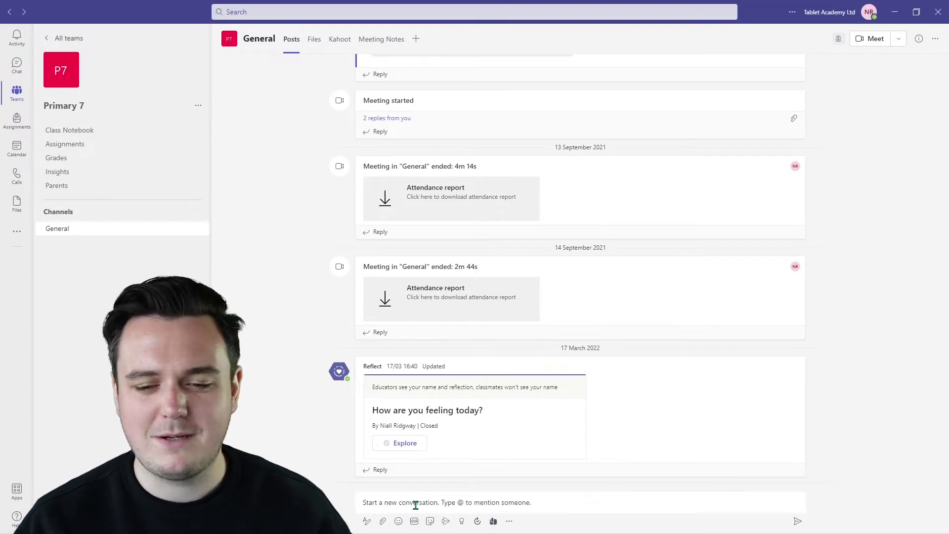
left_click(510, 521)
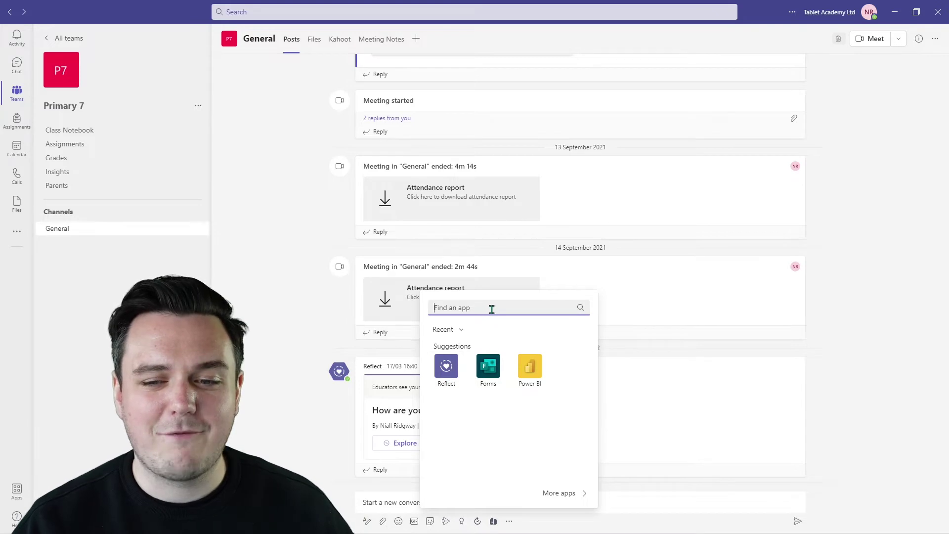
type("reflect")
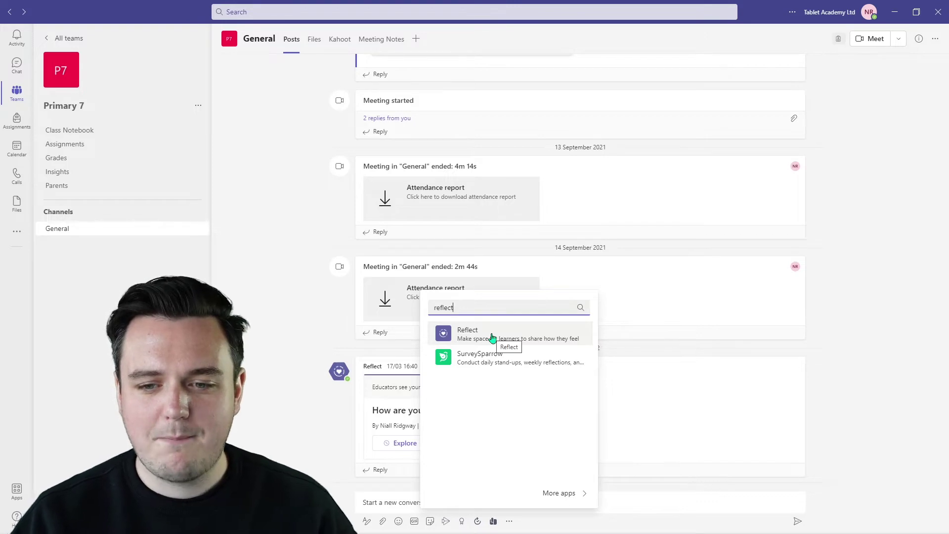
left_click(492, 338)
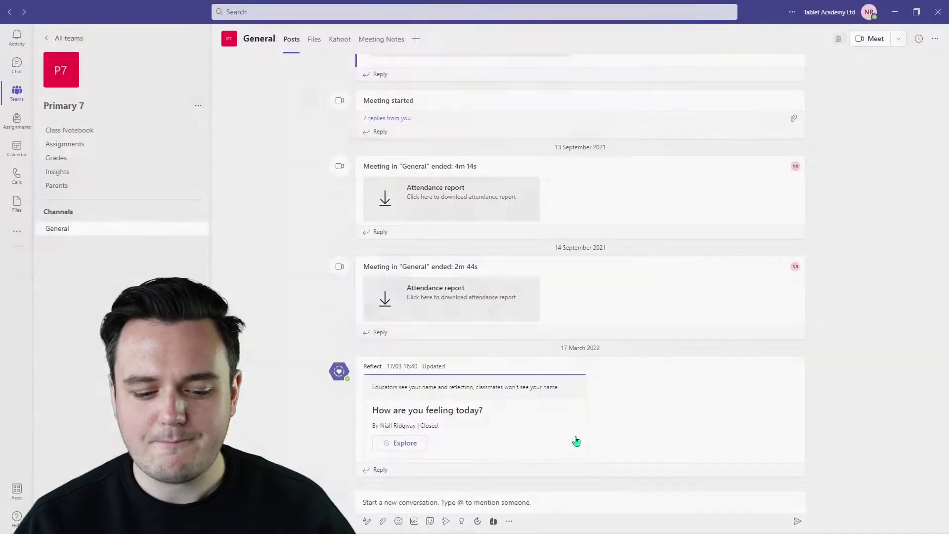
left_click(576, 443)
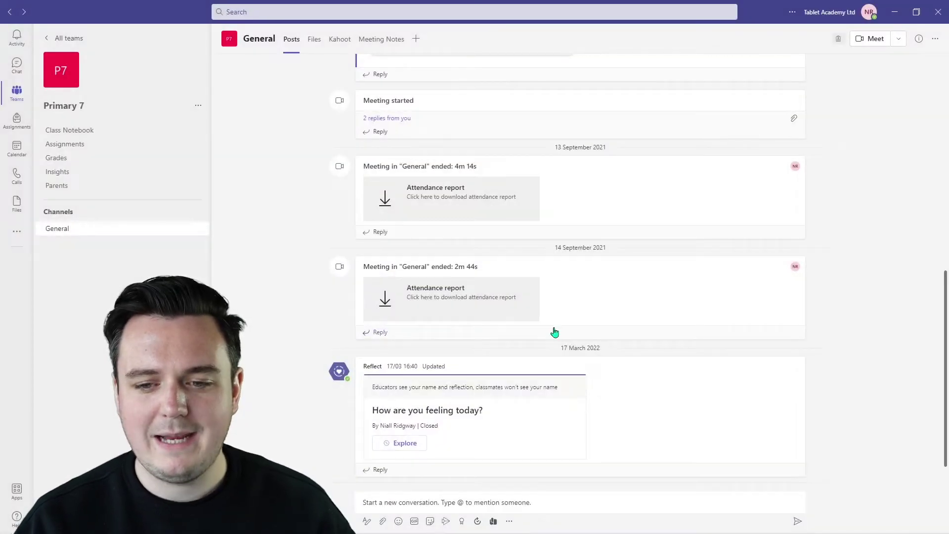
Browse the full app catalogue from the message's app list, and return to the Primary 7 General channel.
left_click(509, 521)
left_click(563, 493)
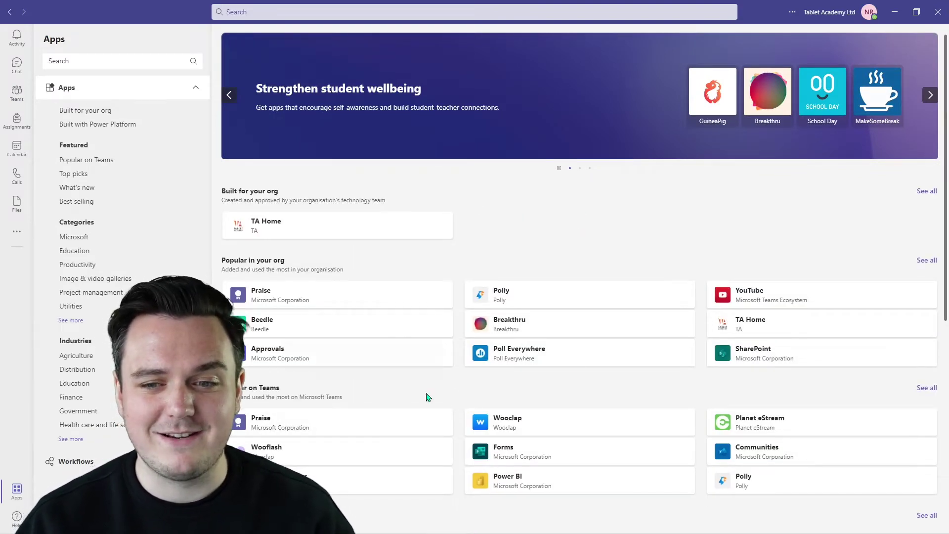
scroll(549, 270, "down", 1)
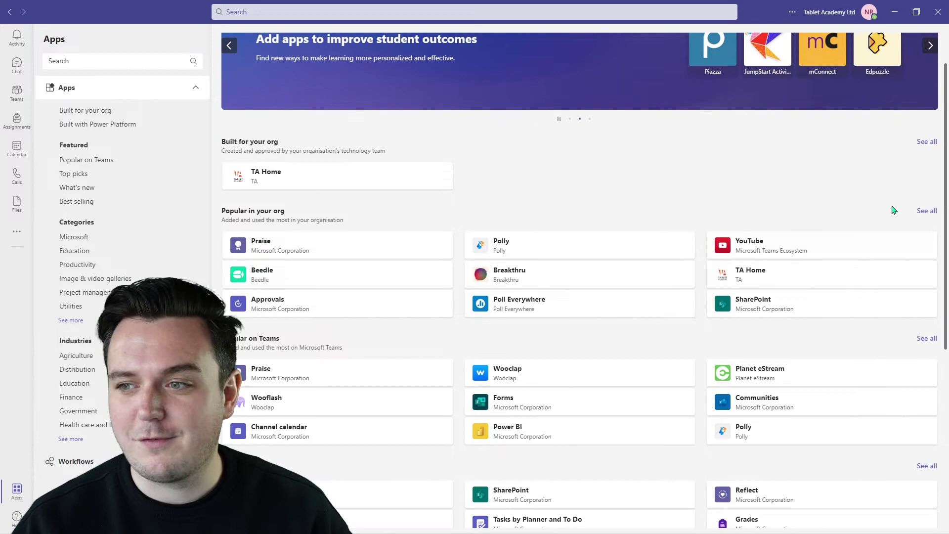
left_click_drag(947, 176, 947, 340)
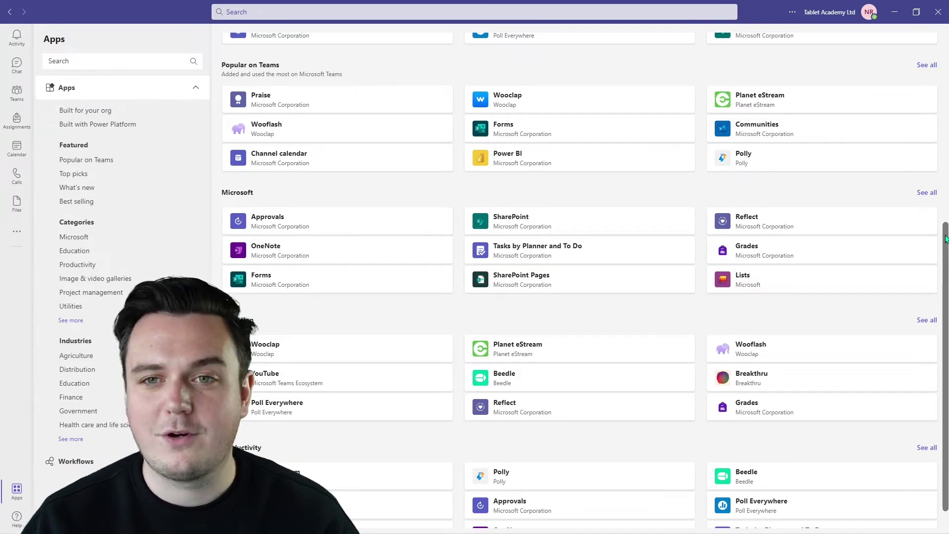
scroll(946, 239, "down", 1)
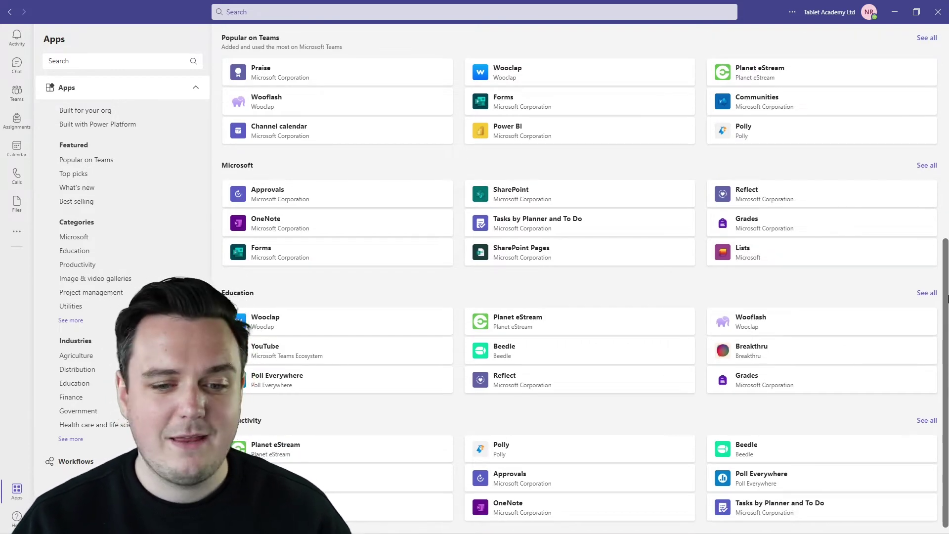
scroll(948, 299, "up", 10)
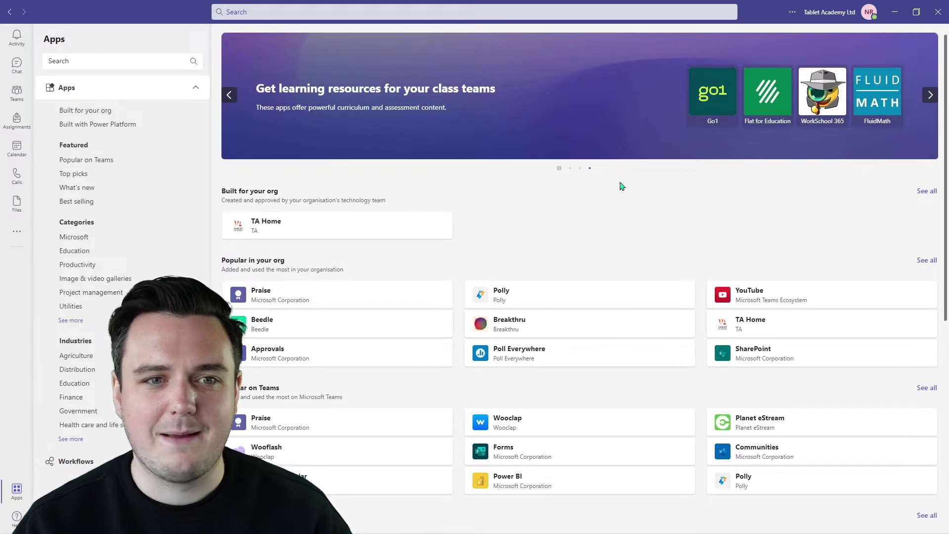
left_click(9, 12)
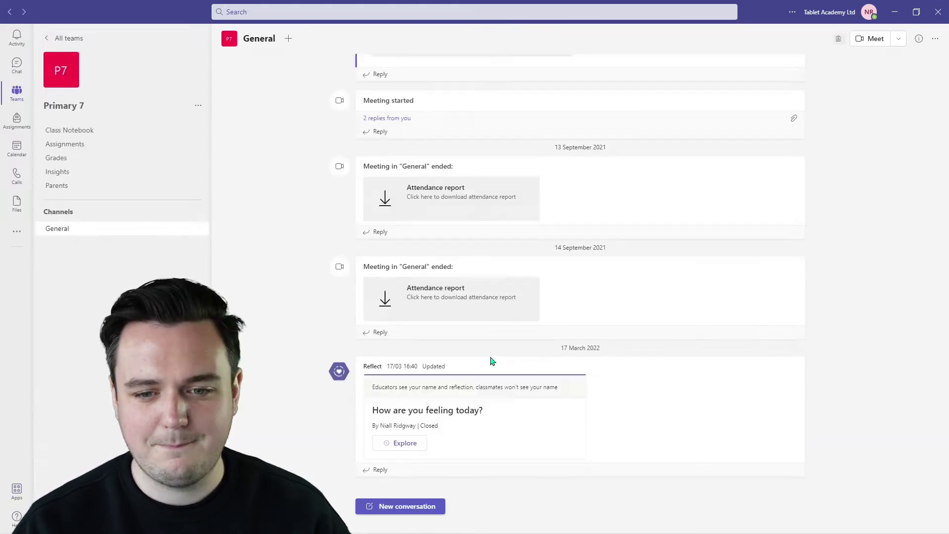
Create a Reflect check-in from a new General channel conversation with the question "How are you feeling today?".
left_click(374, 507)
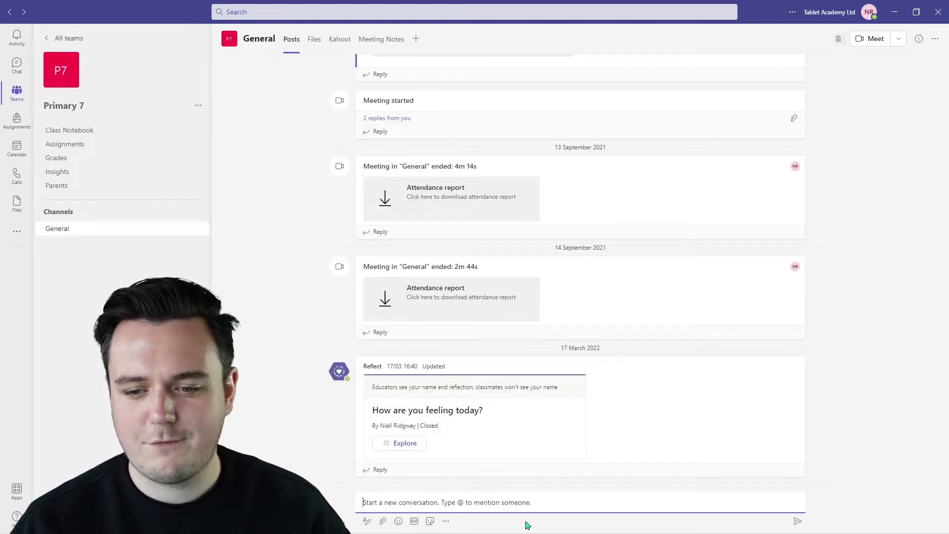
left_click(447, 522)
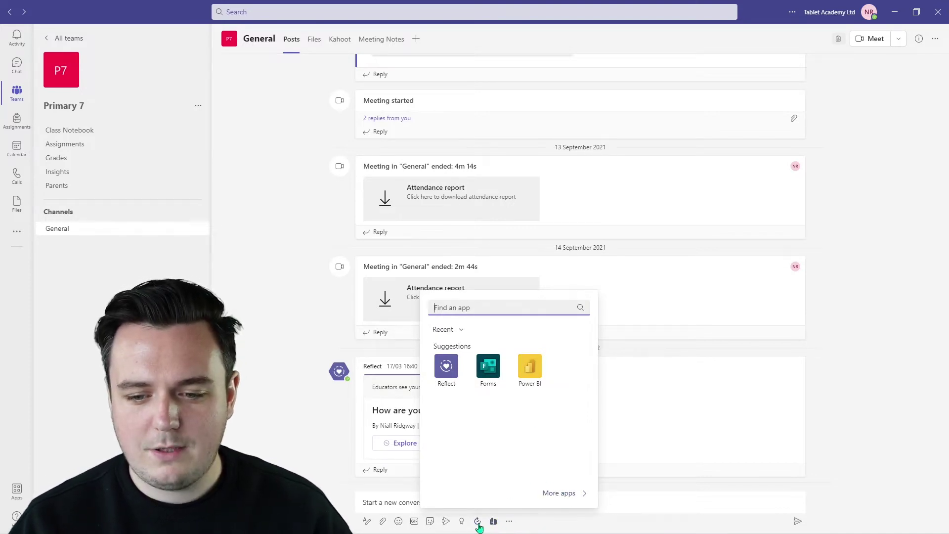
left_click(448, 366)
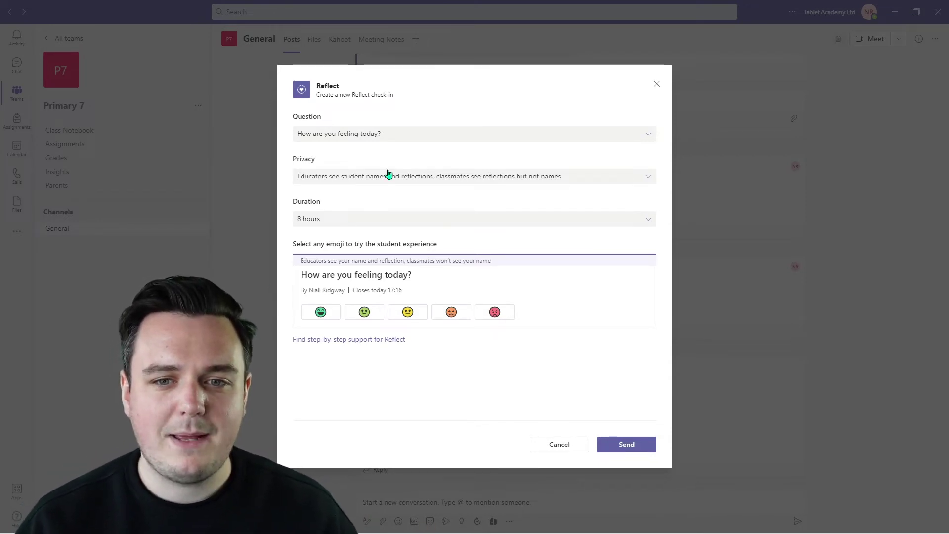
left_click(390, 139)
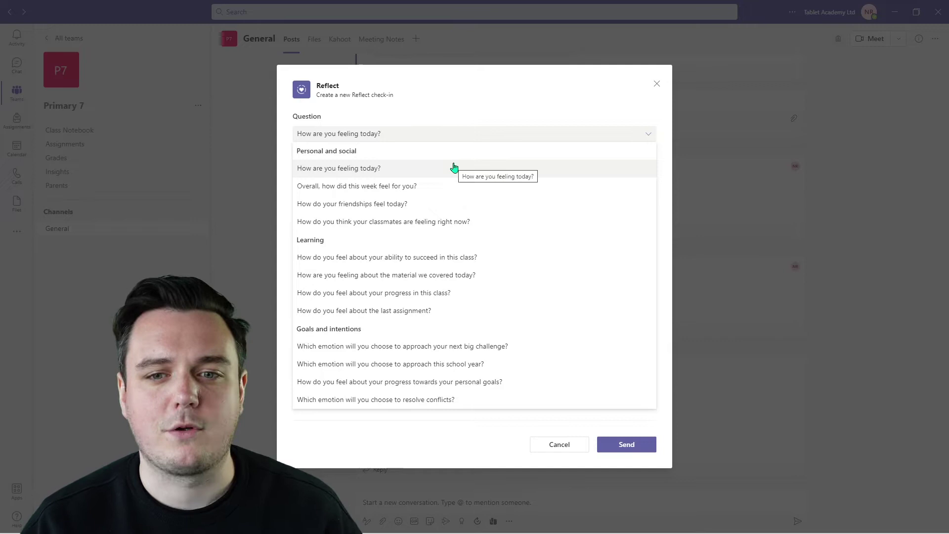
left_click(417, 173)
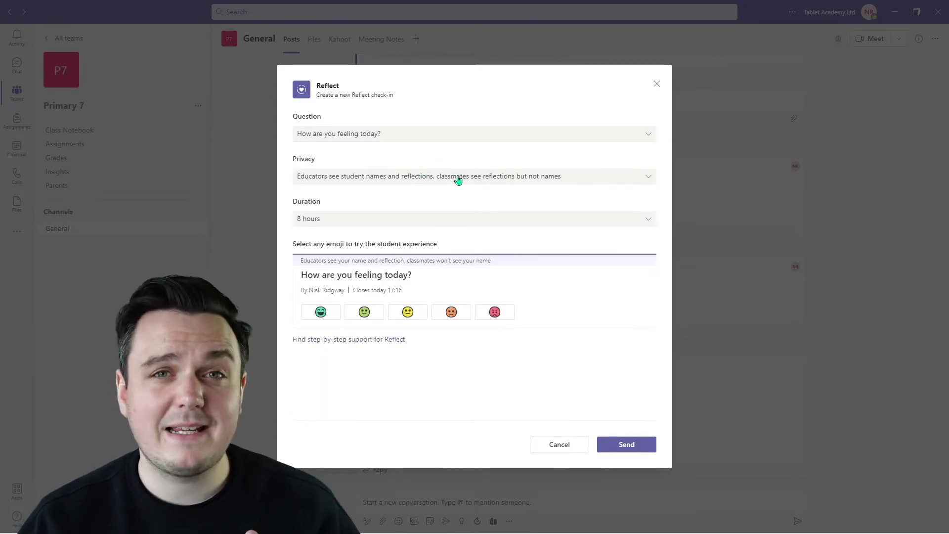
Let educators see names and reflections but classmates only reflections without names, and set the check-in duration to 5 minutes.
left_click(342, 182)
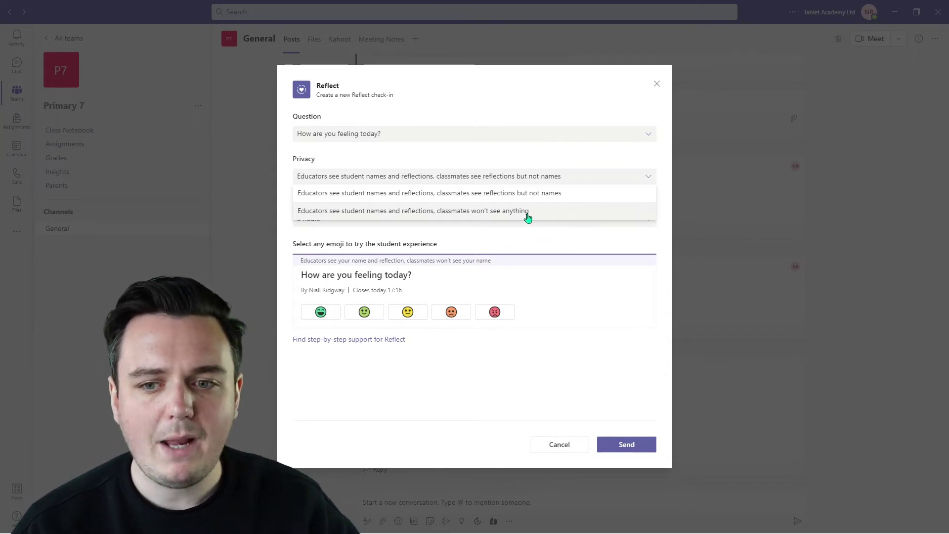
left_click(573, 194)
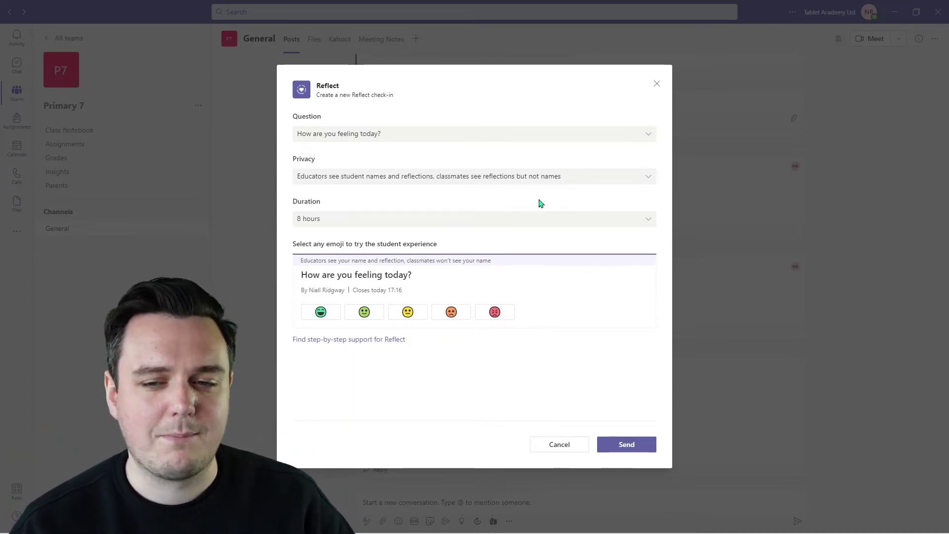
left_click(545, 220)
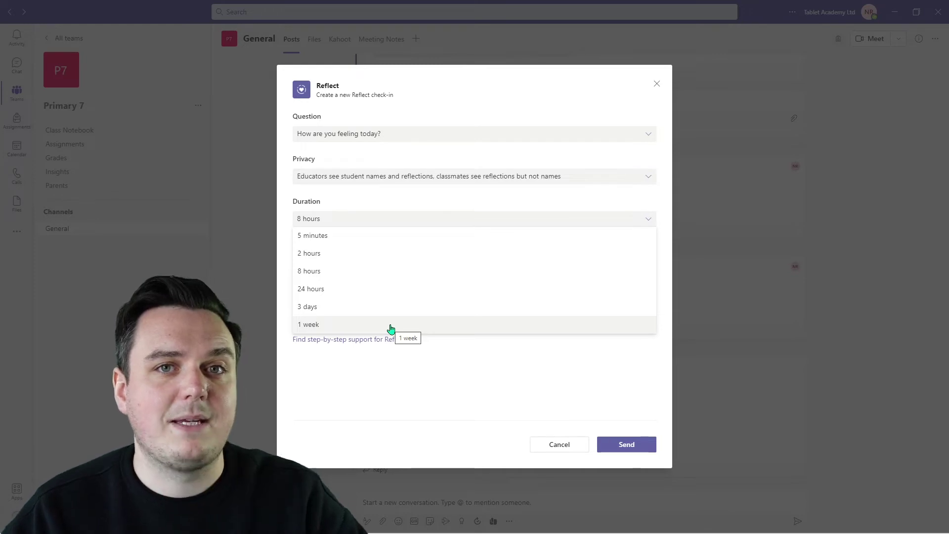
left_click(444, 237)
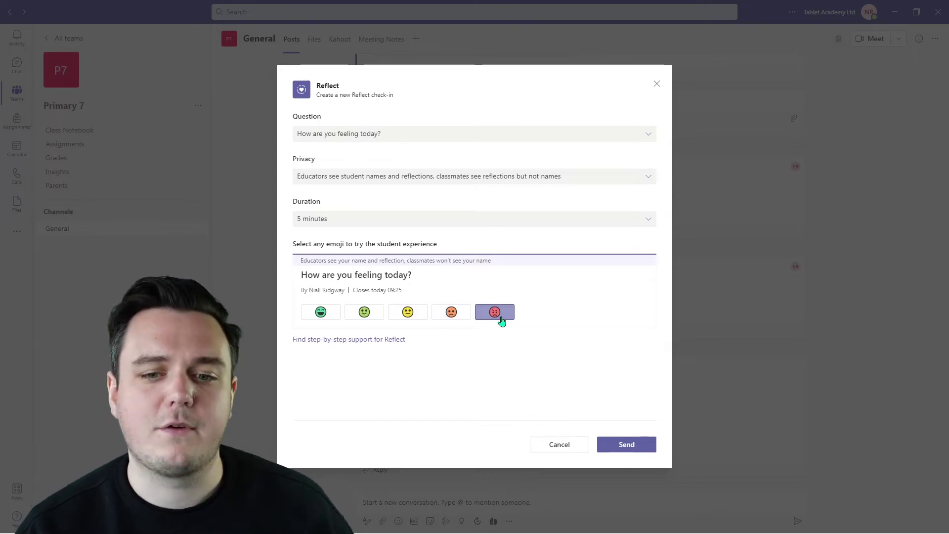
Preview the student experience with the green laughing emoji and look through the other emoji choices.
left_click(337, 319)
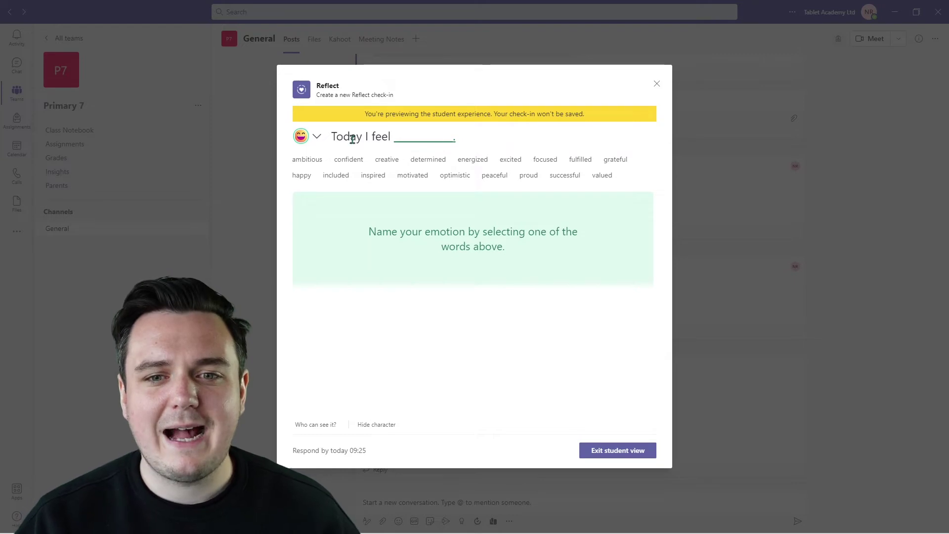
left_click(317, 138)
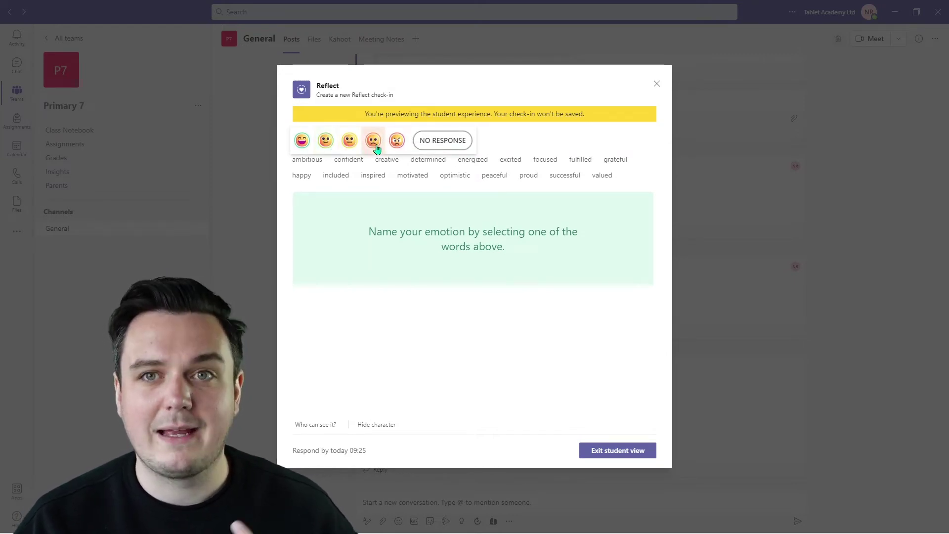
left_click(511, 145)
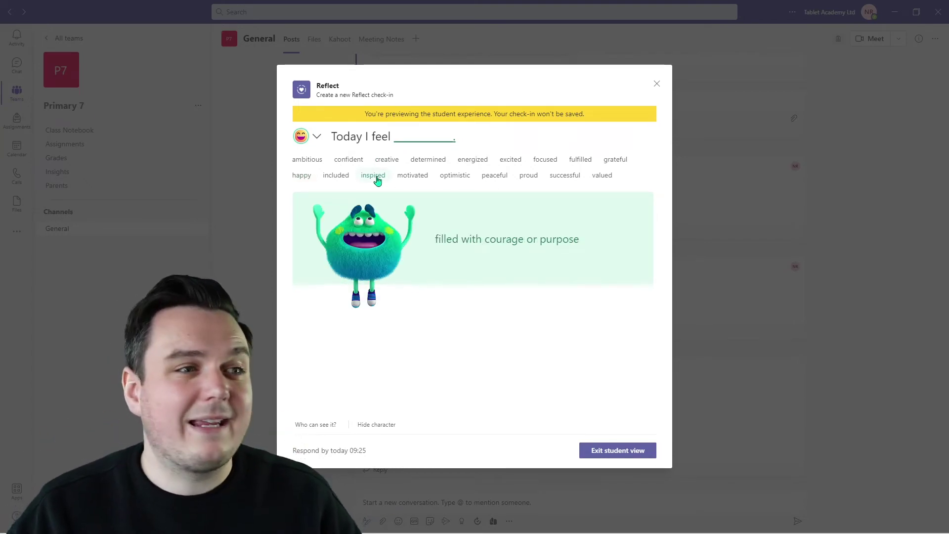
Switch the previewed response to the red angry emoji and try the feeling words angry and overwhelmed.
left_click(314, 141)
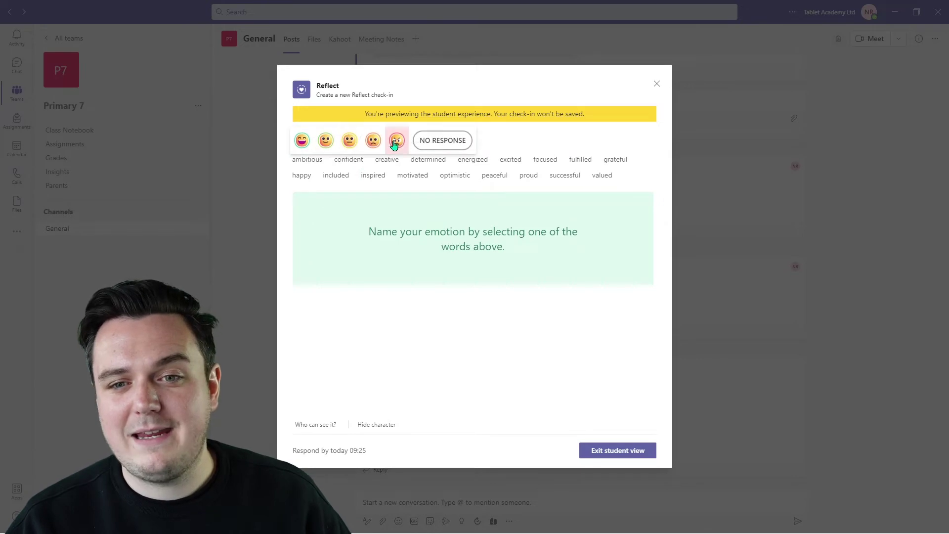
left_click(396, 140)
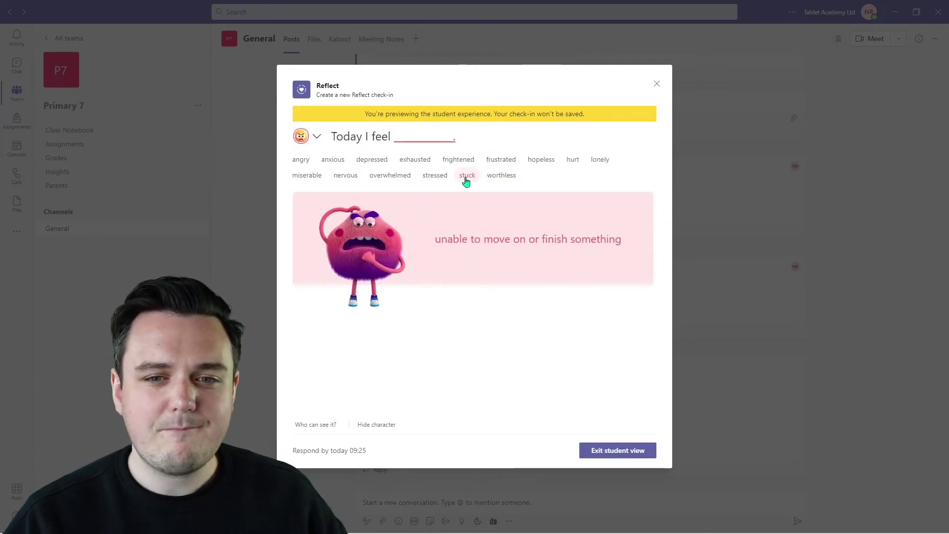
left_click(300, 161)
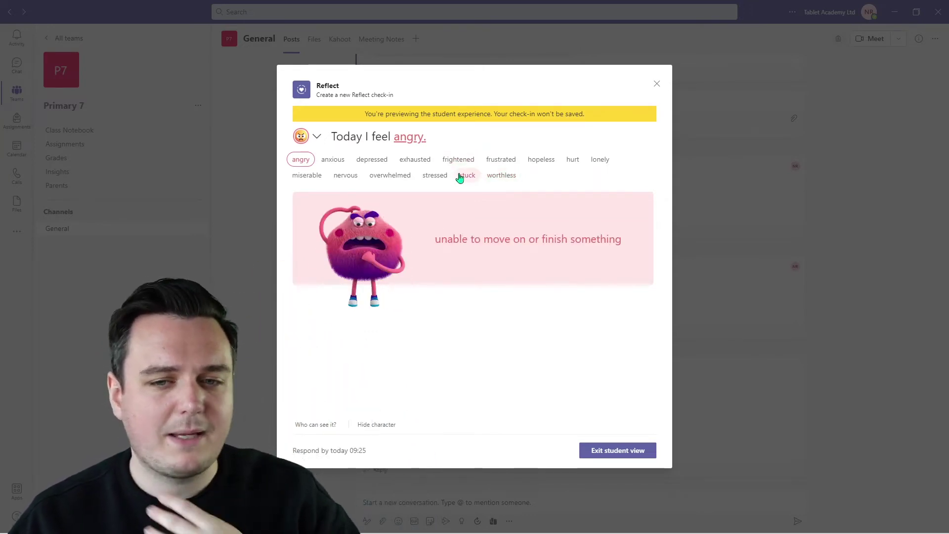
left_click(391, 177)
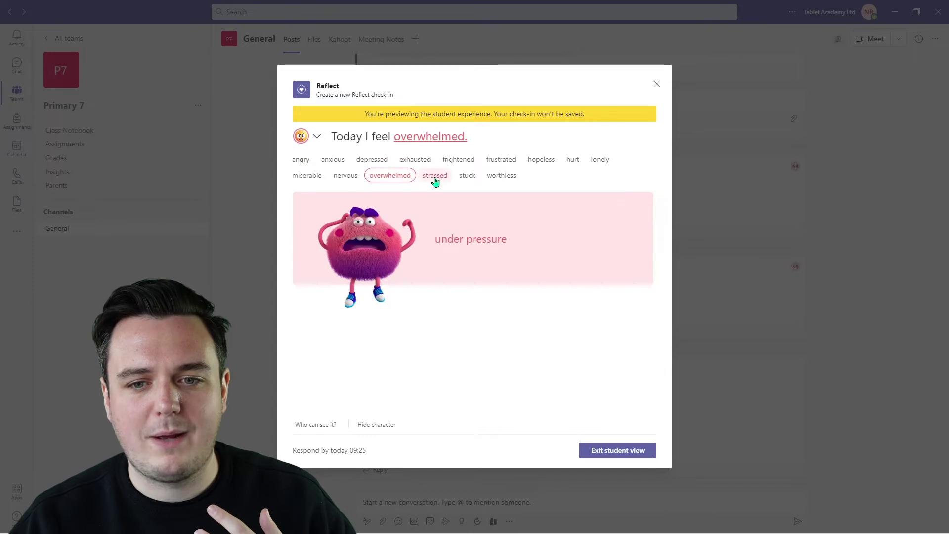
Switch the previewed response to the orange sad emoji and choose the feeling word overwhelmed.
left_click(314, 139)
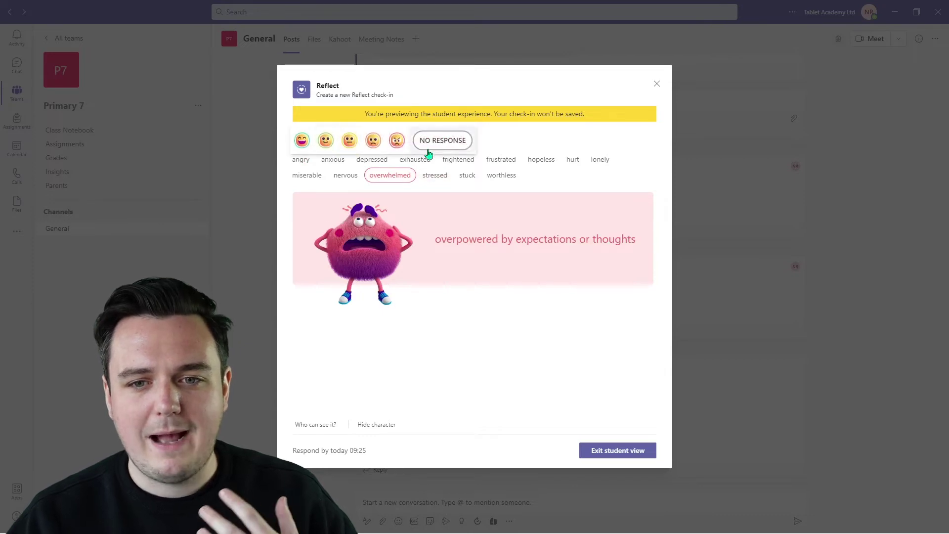
left_click(372, 141)
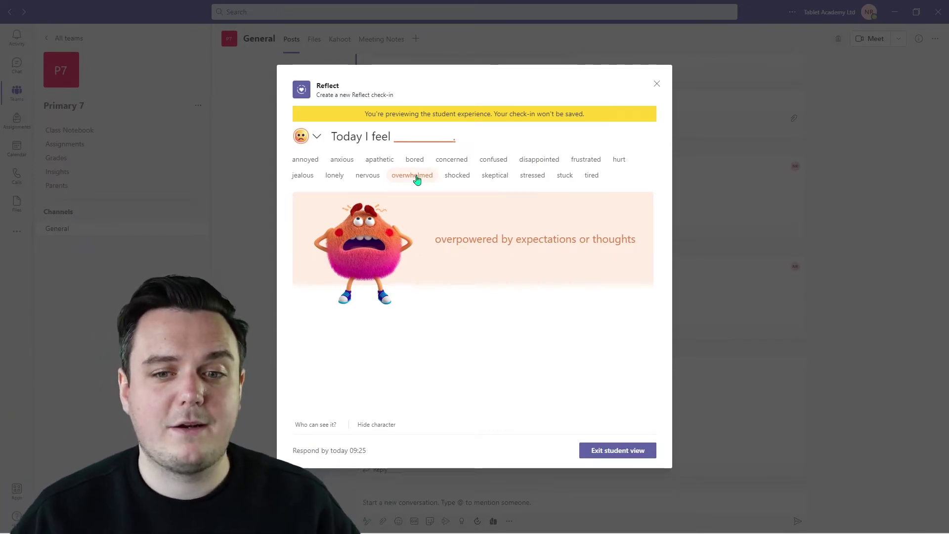
left_click(315, 136)
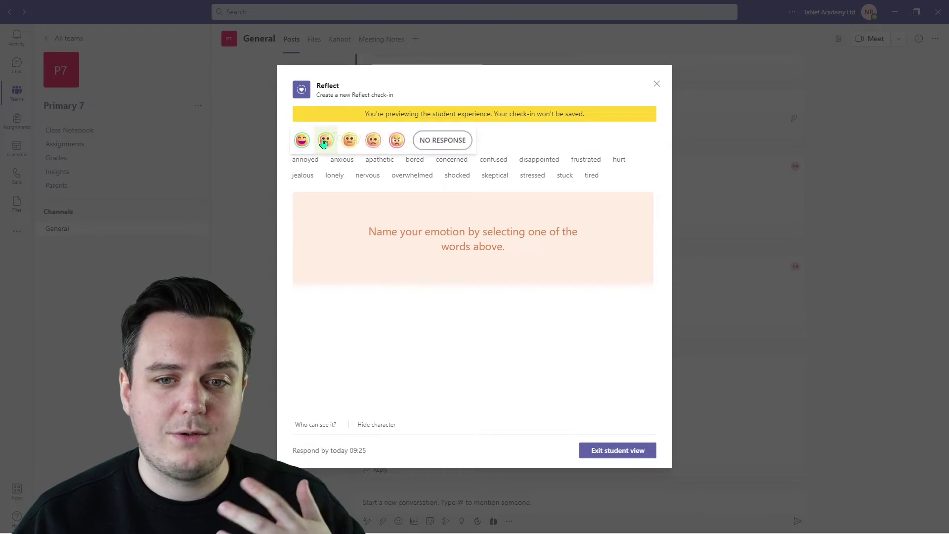
left_click(418, 179)
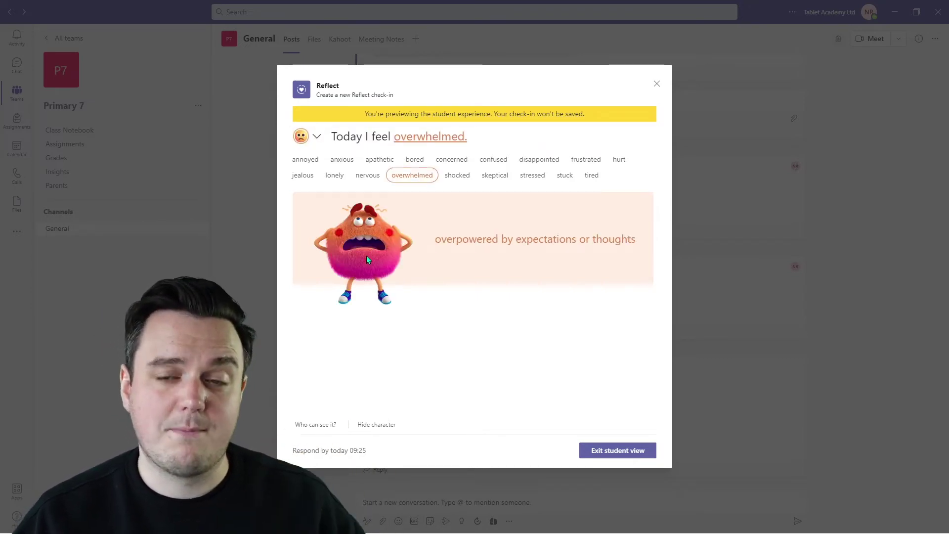
Try overwhelmed under the red emoji again for comparison, and return the previewed response to the green laughing emoji.
left_click(317, 137)
left_click(394, 138)
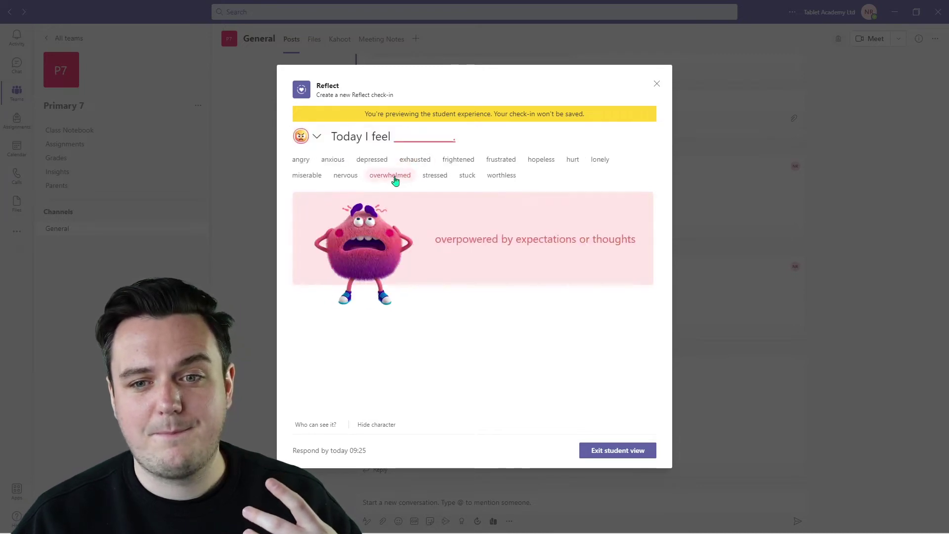
left_click(390, 176)
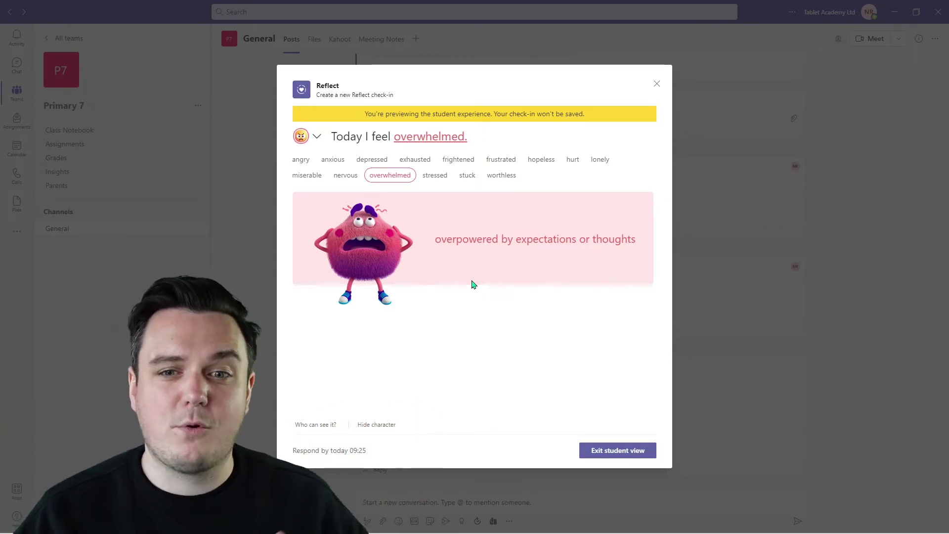
left_click(317, 138)
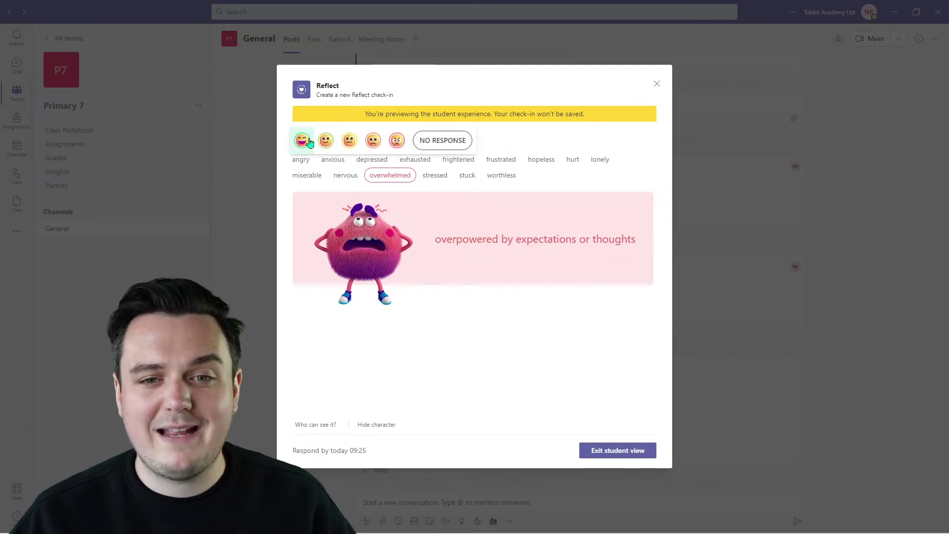
left_click(303, 139)
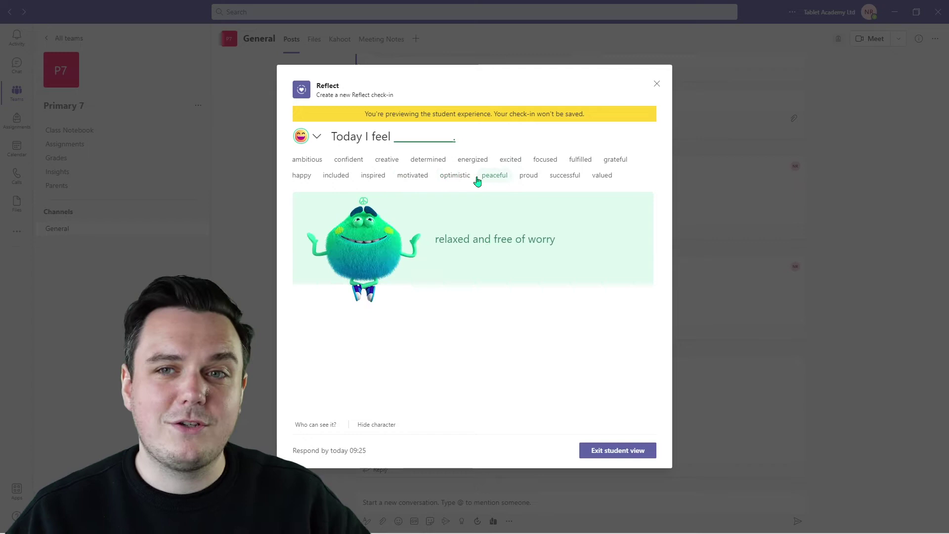
Try successful under the green laughing emoji, and under the light-green smiling emoji try motivated, optimistic, successful, proud and glad.
left_click(566, 176)
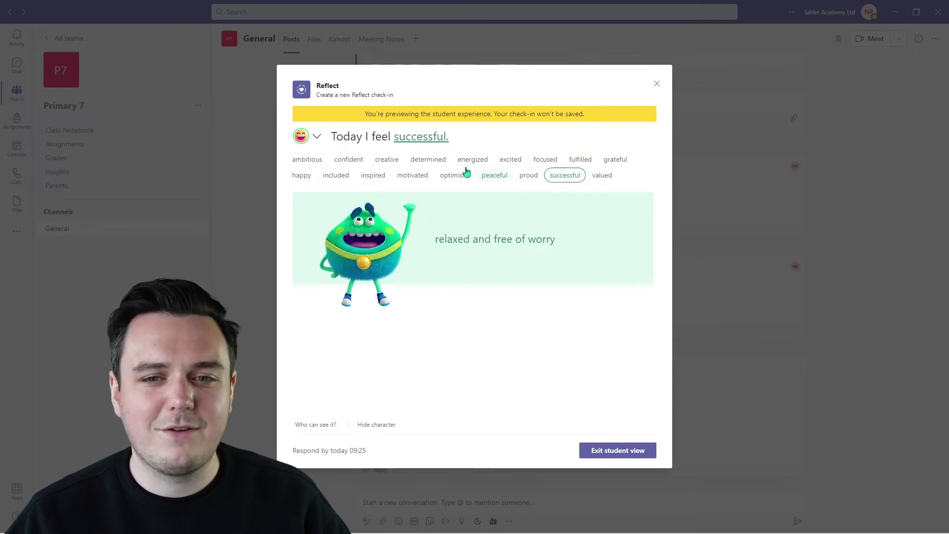
left_click(317, 136)
left_click(327, 138)
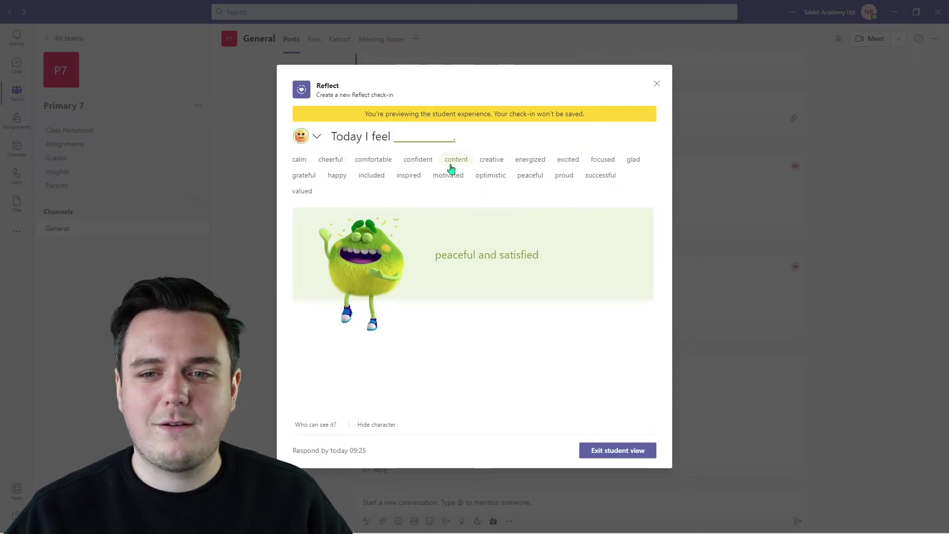
left_click(448, 176)
left_click(489, 177)
left_click(599, 177)
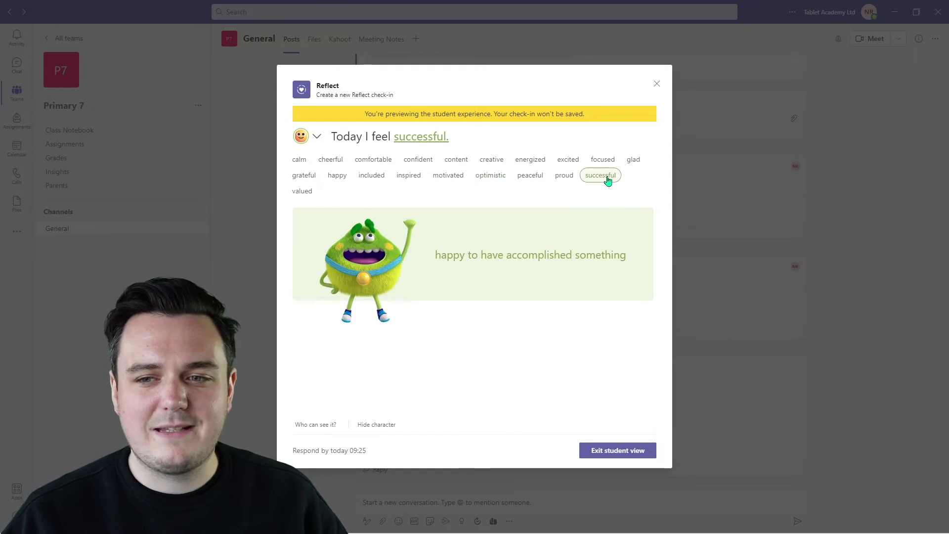
left_click(564, 177)
left_click(633, 160)
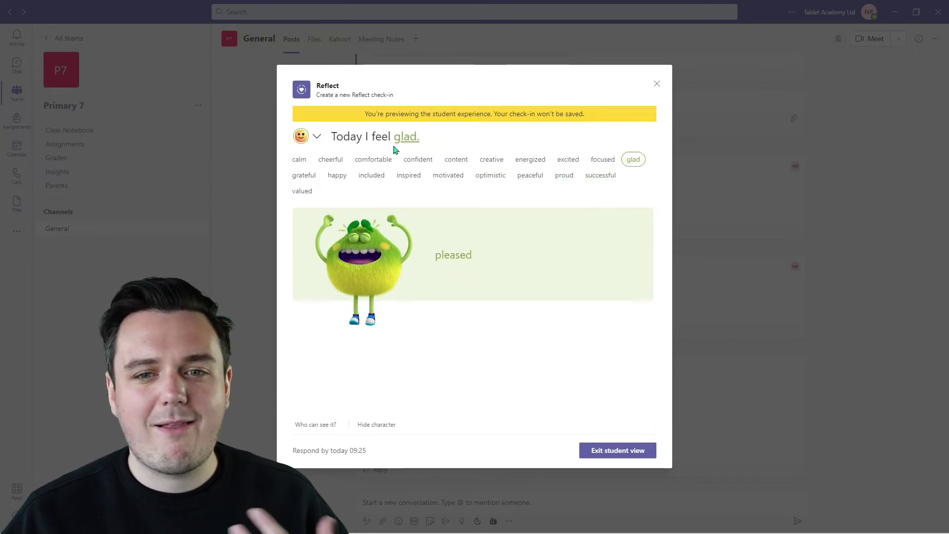
Switch the previewed response to the yellow neutral emoji and try the feeling words tired, skeptical, content and pensive.
left_click(316, 138)
left_click(349, 140)
left_click(409, 175)
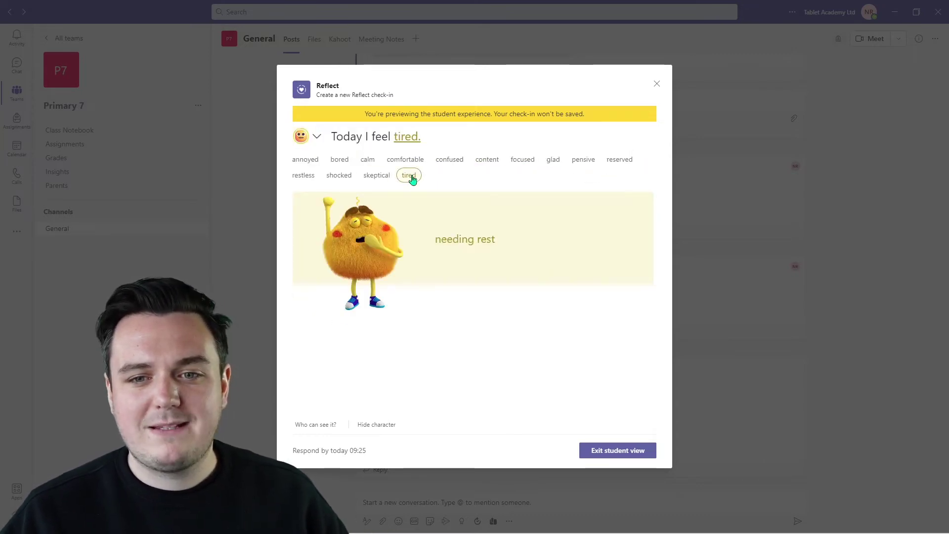
left_click(376, 177)
left_click(487, 159)
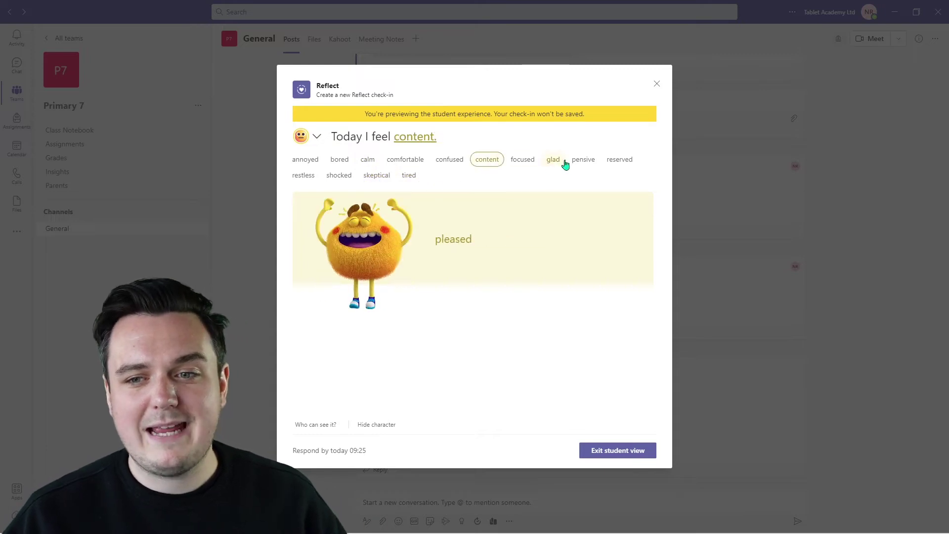
left_click(582, 163)
Switch the previewed response to the orange sad emoji and try the feeling words apathetic, overwhelmed, hurt and frustrated.
left_click(310, 140)
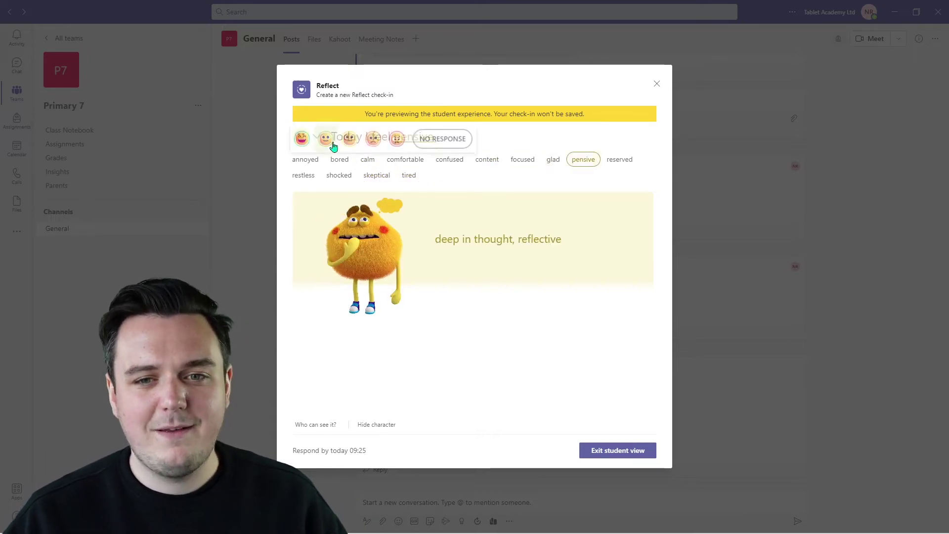
left_click(371, 139)
left_click(380, 162)
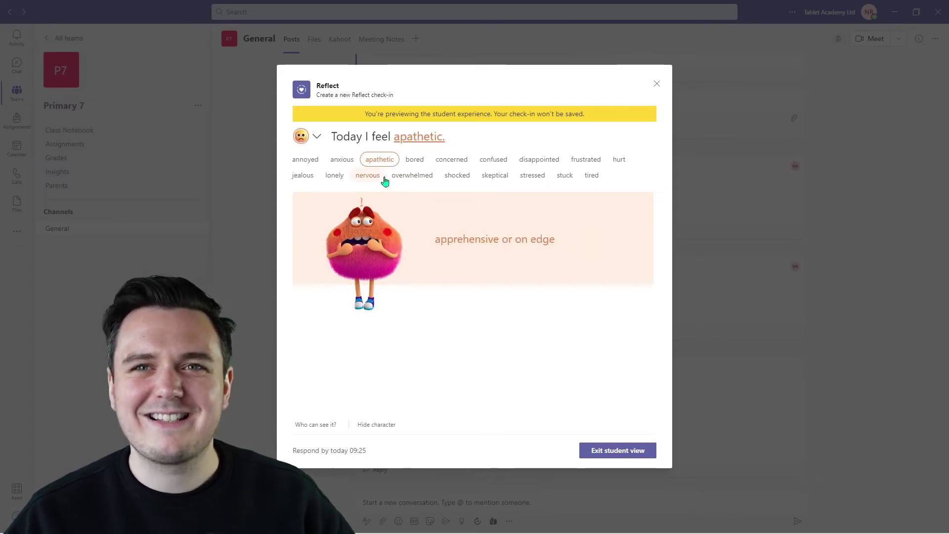
left_click(420, 178)
left_click(619, 160)
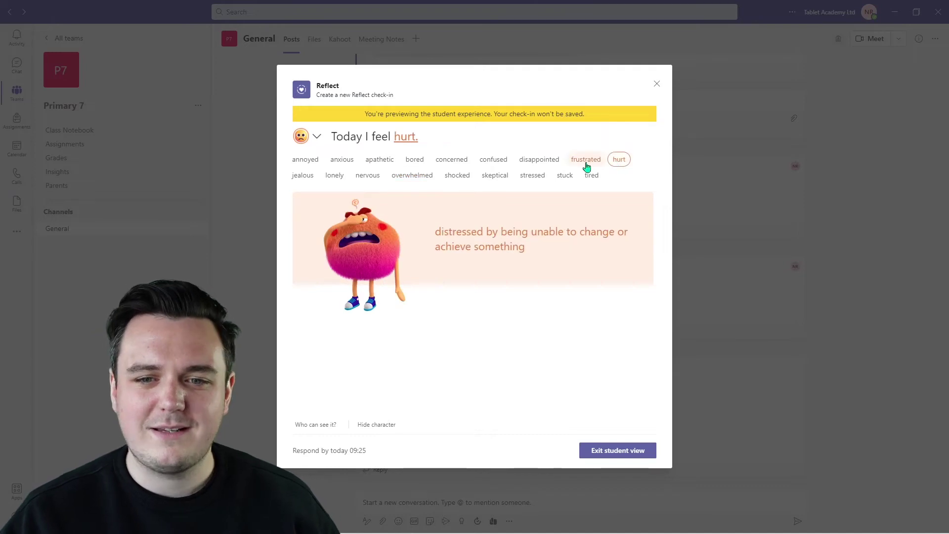
left_click(586, 163)
Switch the previewed response to the red angry emoji and try the feeling words miserable, worthless, lonely and hurt.
left_click(317, 136)
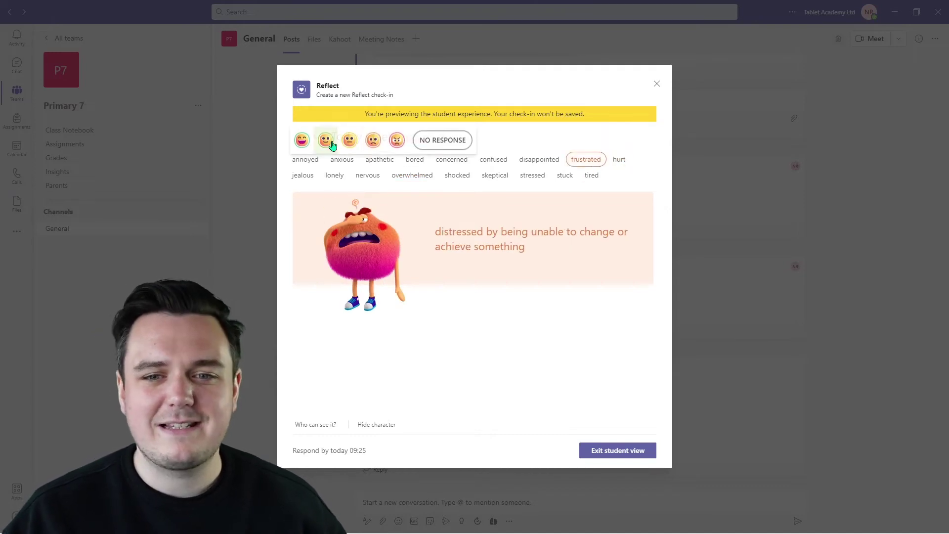
left_click(399, 143)
left_click(306, 176)
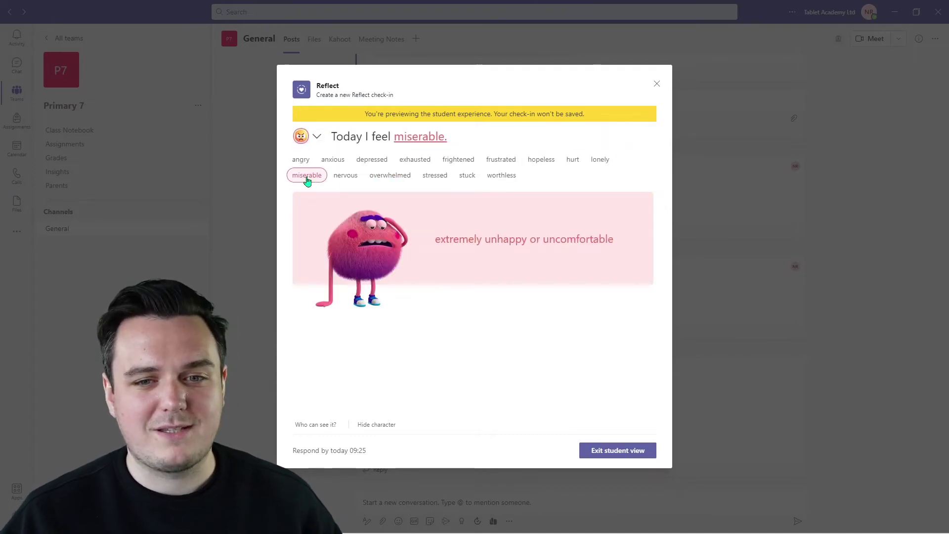
left_click(498, 179)
left_click(601, 161)
left_click(572, 160)
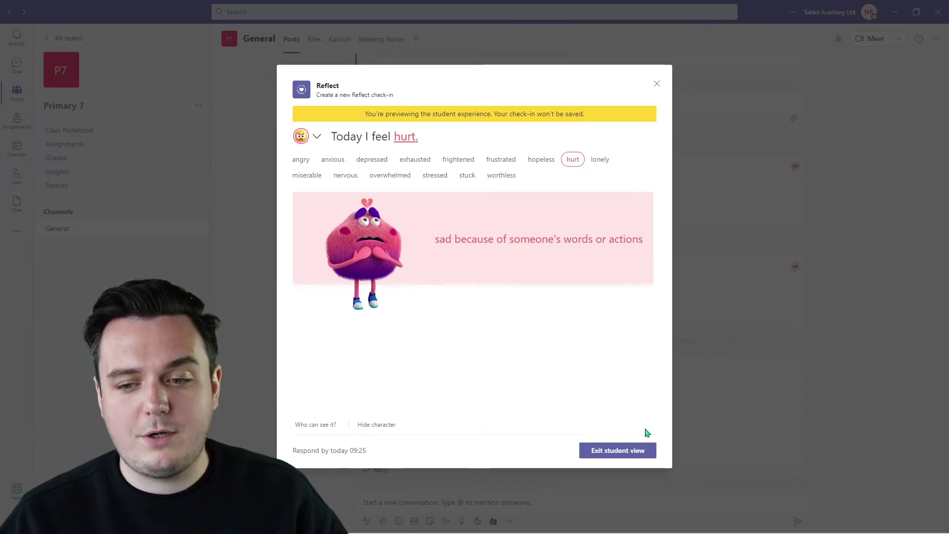
Exit the student preview and send the 5-minute "How are you feeling today?" check-in to the General channel.
left_click(632, 452)
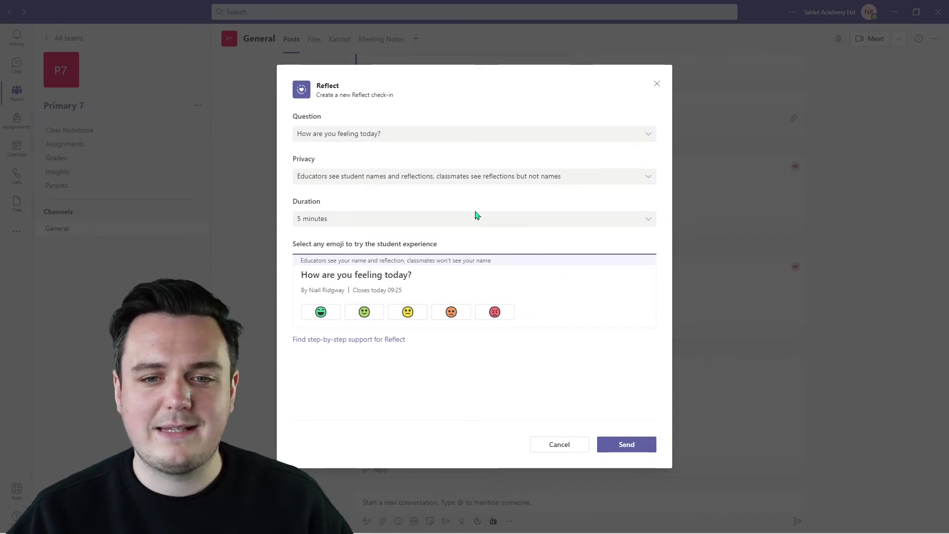
left_click(639, 442)
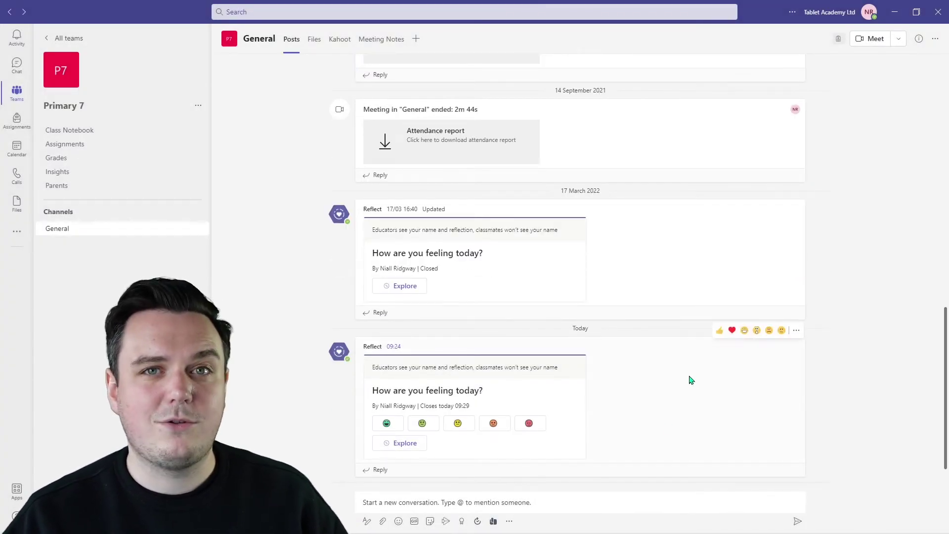
Examine the posted check-in's response breakdown by emoji and close it again.
left_click(388, 424)
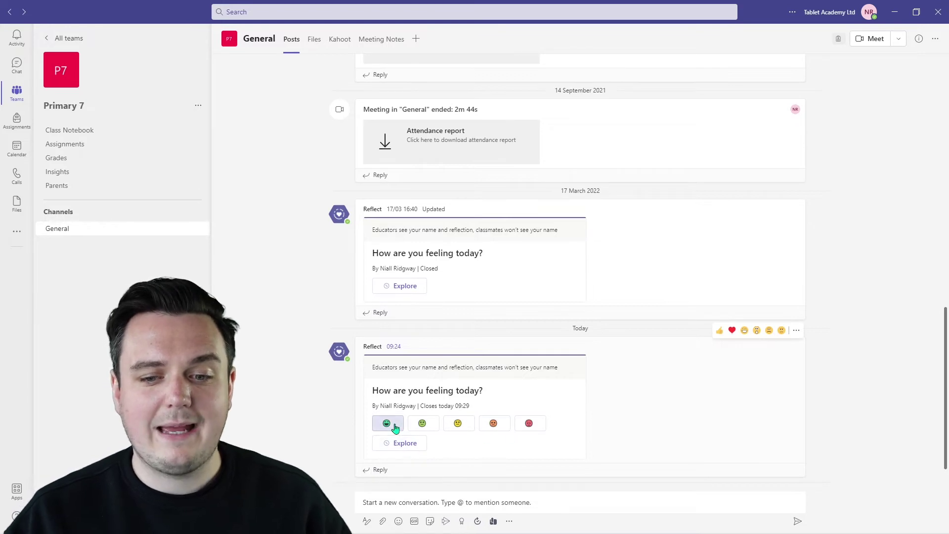
left_click(405, 441)
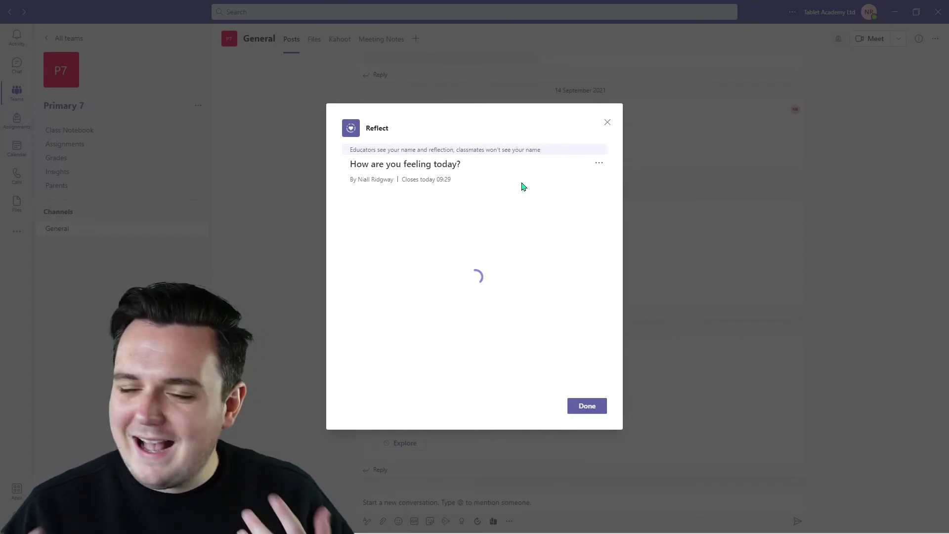
left_click(608, 121)
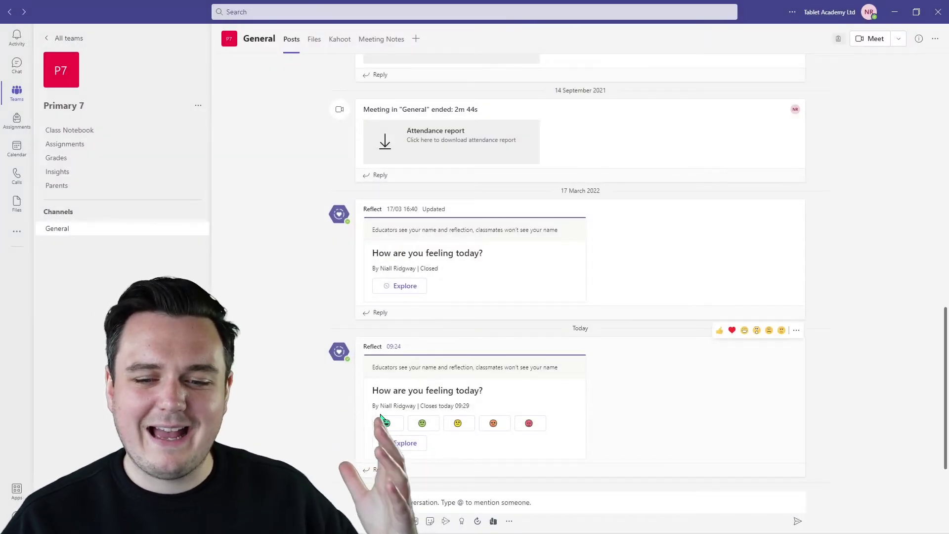
left_click(466, 435)
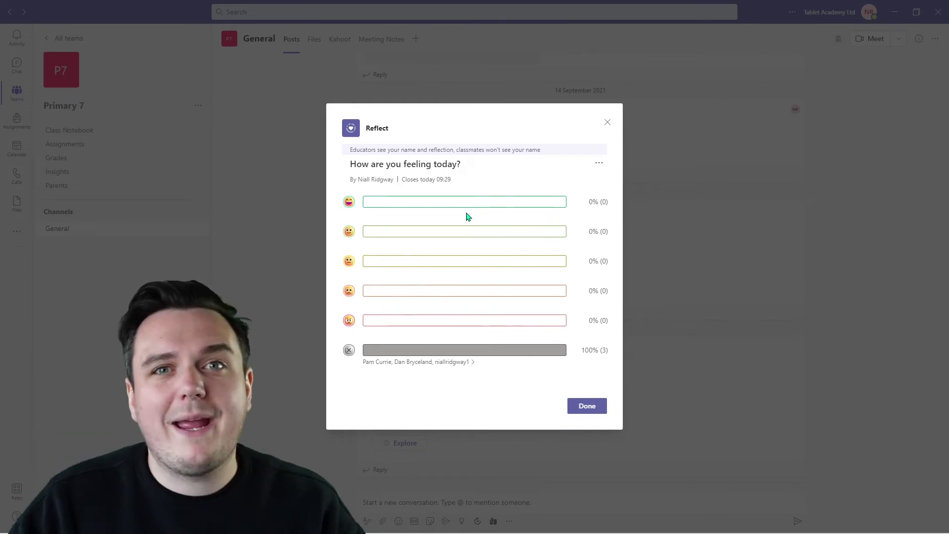
left_click(588, 406)
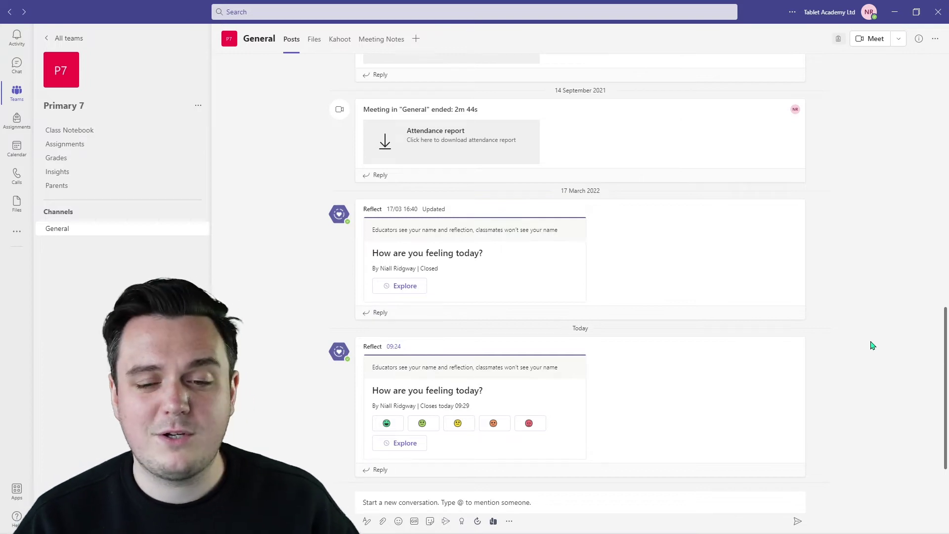
Open a new Reflect check-in form from the General channel and look at the available questions.
left_click(509, 522)
left_click(685, 306)
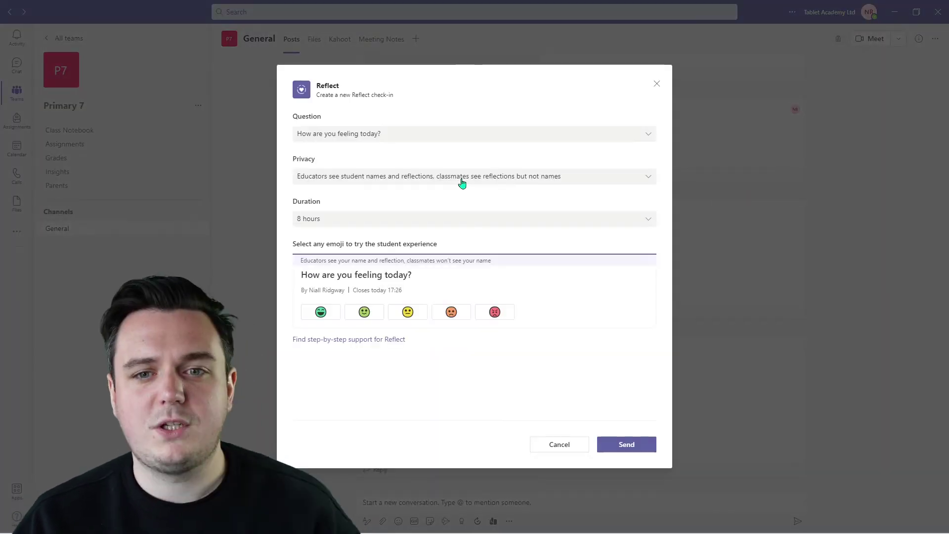
left_click(428, 142)
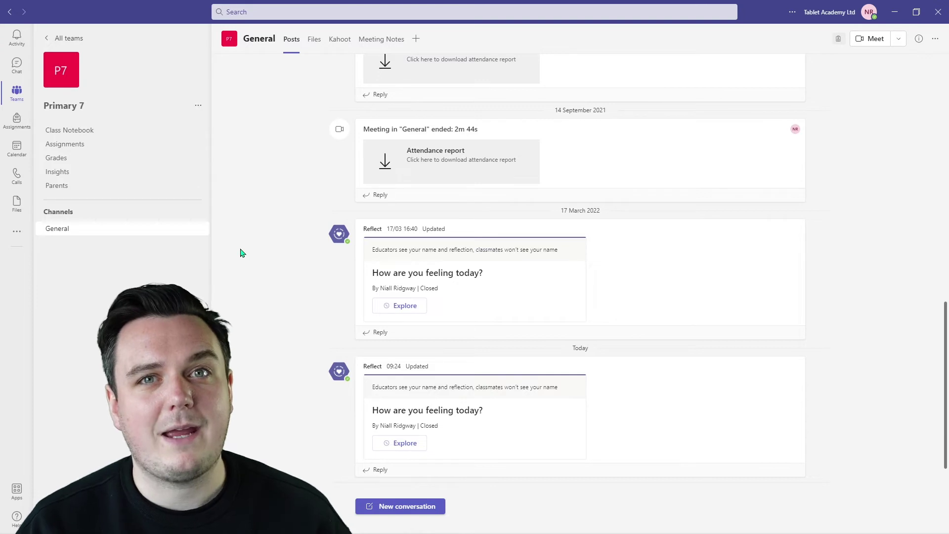
Open the Maths page in the Primary 7 Class Notebook and bring up the Reflect check-in options below the handwritten sums.
left_click(111, 130)
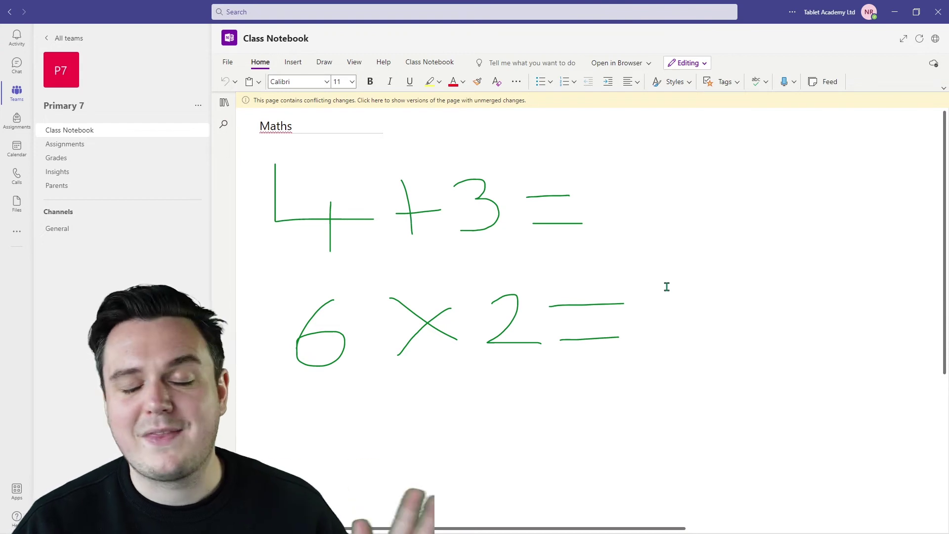
left_click(688, 330)
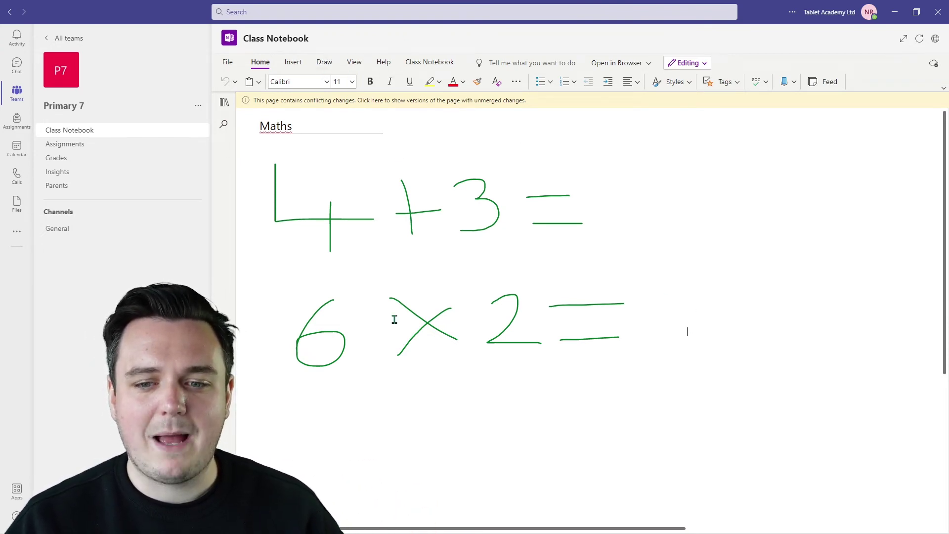
left_click(520, 396)
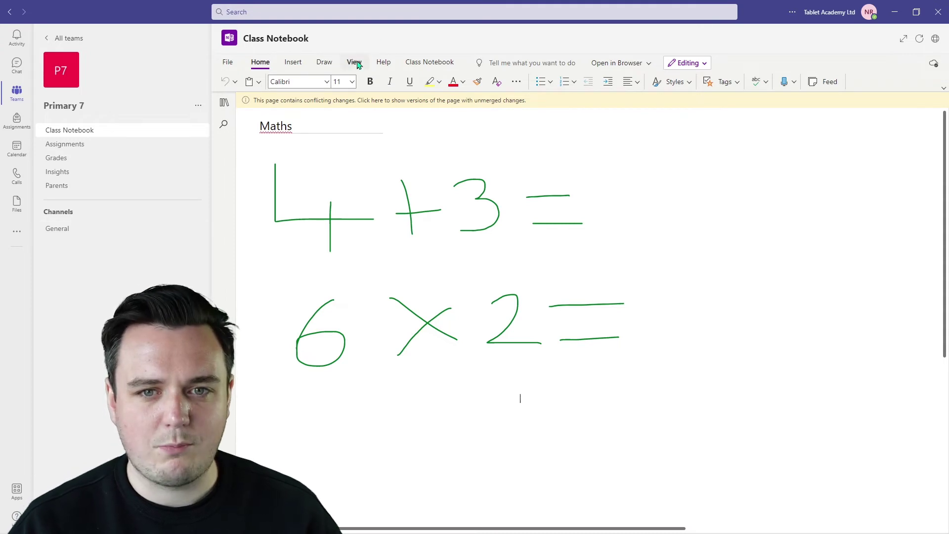
left_click(430, 61)
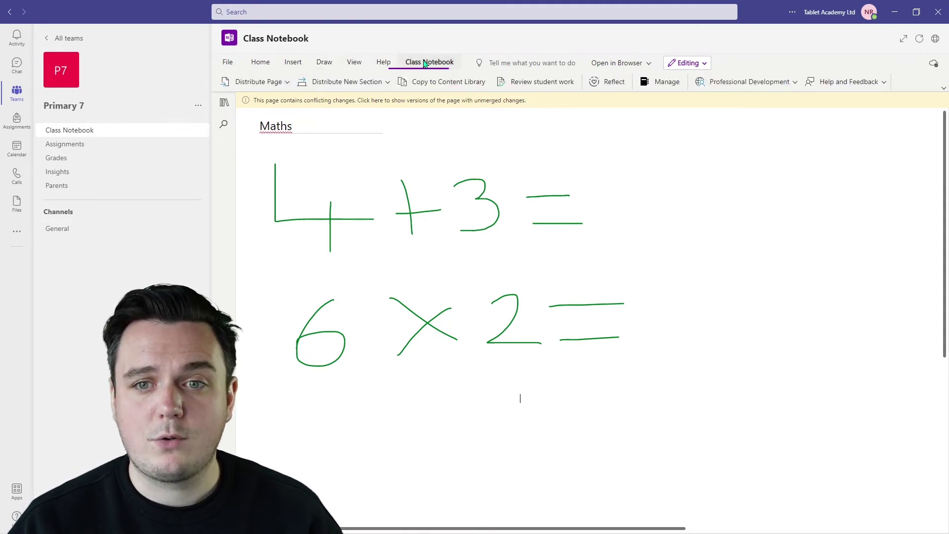
left_click(611, 84)
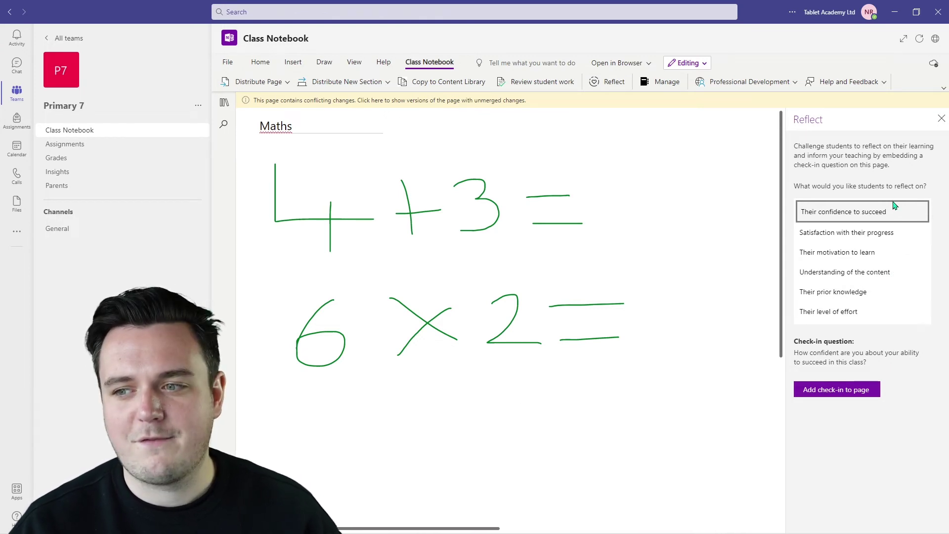
Compare the check-in questions for effort, prior knowledge, motivation, understanding of the content, satisfaction with progress and confidence to succeed.
left_click(876, 220)
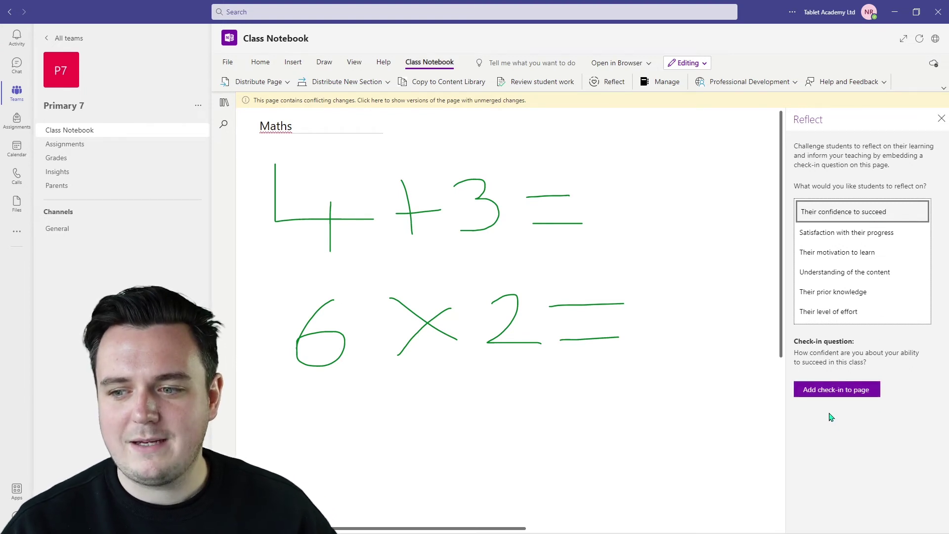
left_click(858, 315)
left_click(864, 294)
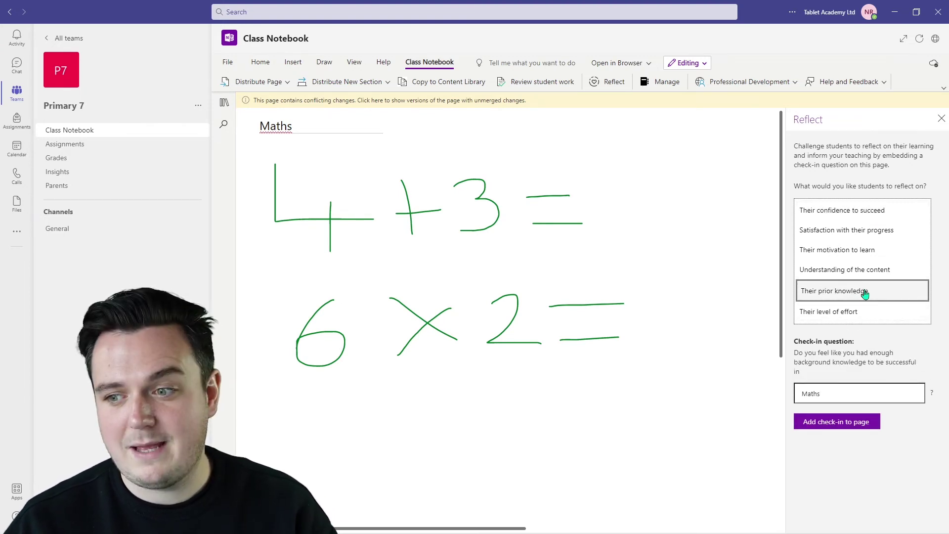
left_click(865, 252)
left_click(865, 271)
left_click(861, 230)
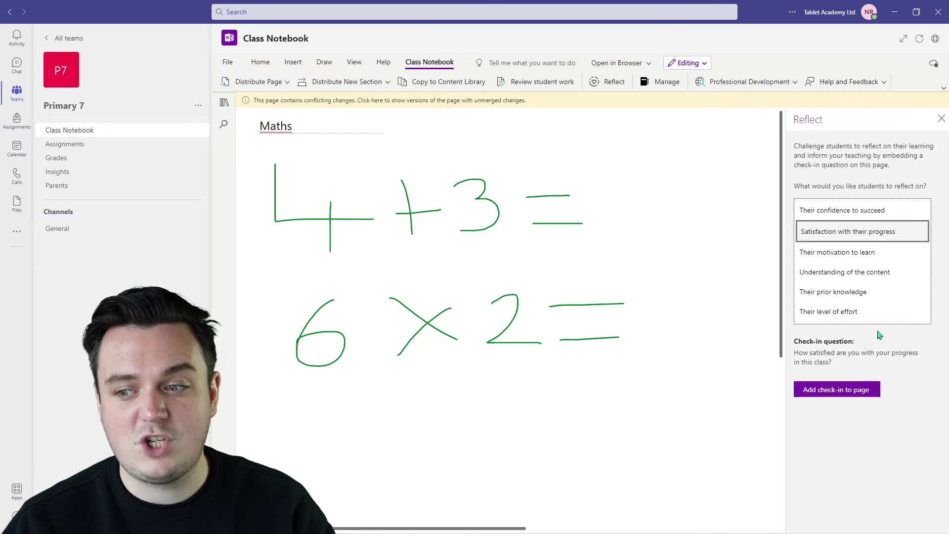
left_click(888, 214)
left_click(887, 310)
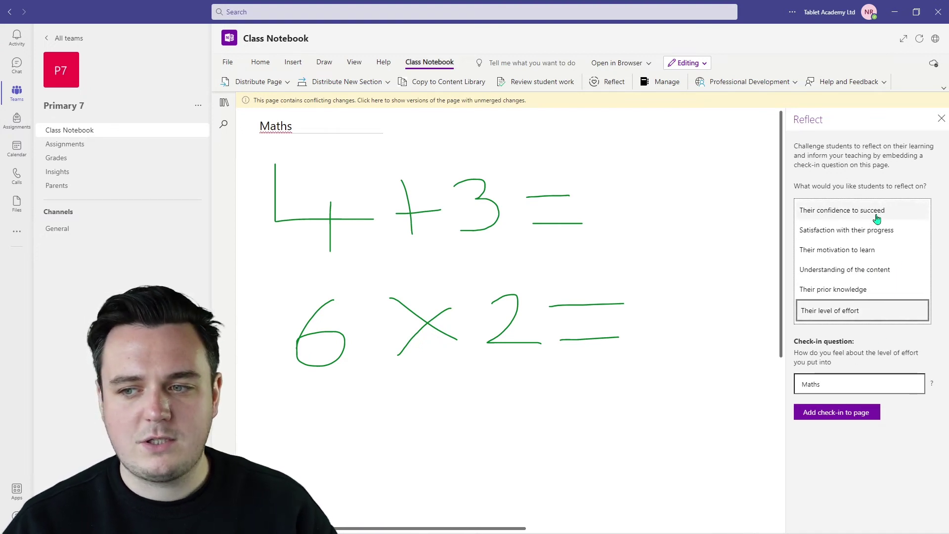
Add a check-in on "Their confidence to succeed" to the Maths page and reposition it to the lower right of the 6 x 2 sum.
left_click(876, 216)
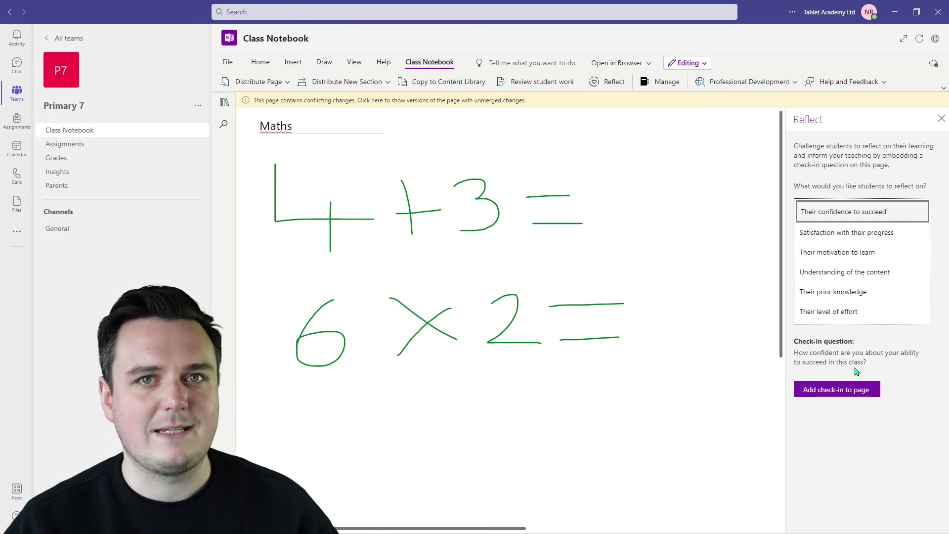
left_click(845, 391)
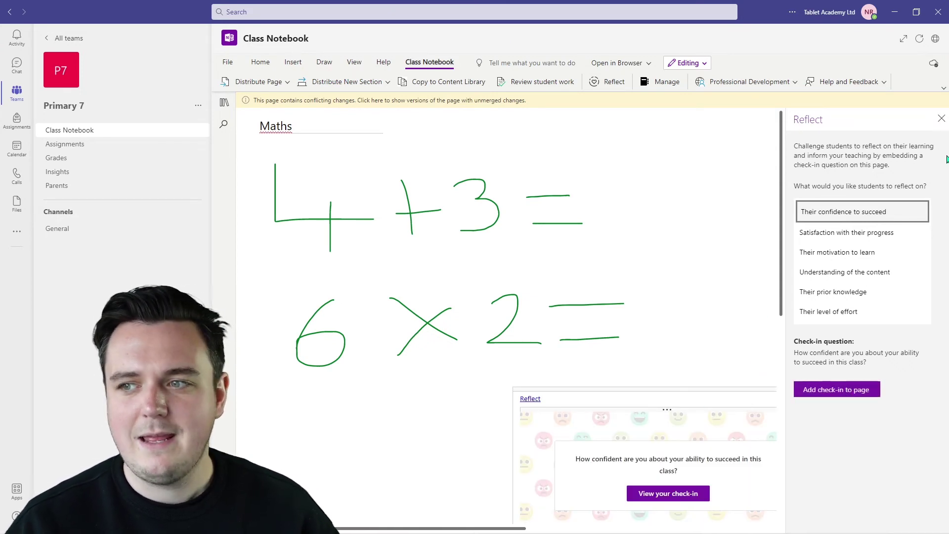
left_click(942, 119)
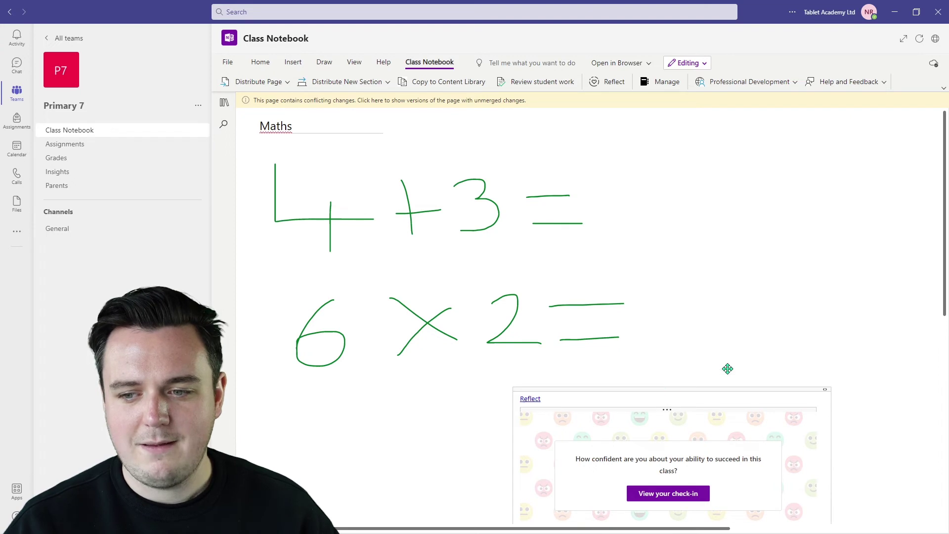
left_click_drag(673, 394, 750, 354)
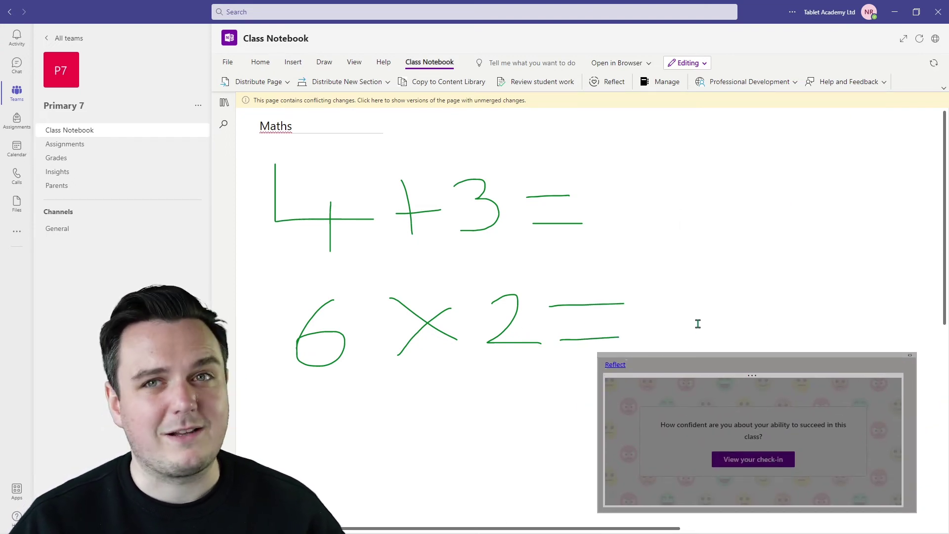
Open the embedded confidence check-in in the web browser, signing in with the first listed Microsoft account.
left_click(773, 466)
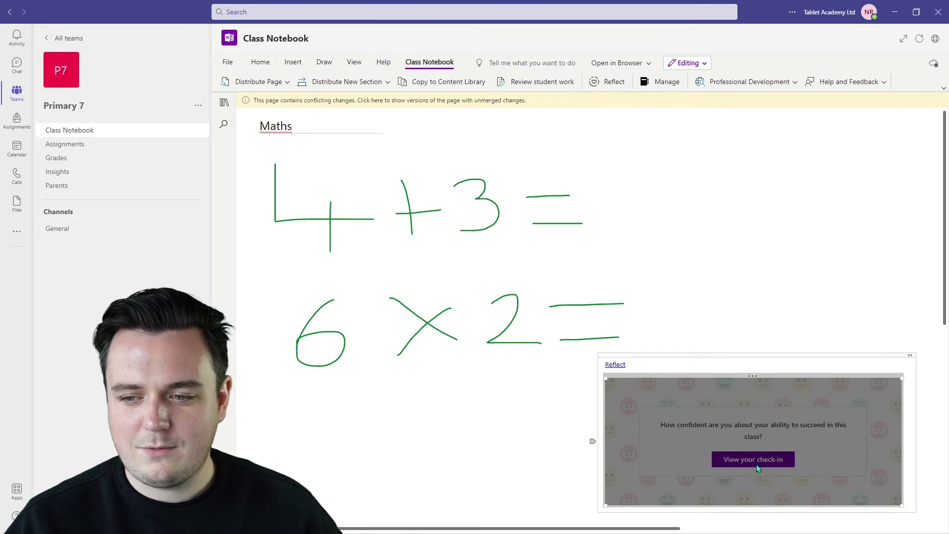
left_click(851, 310)
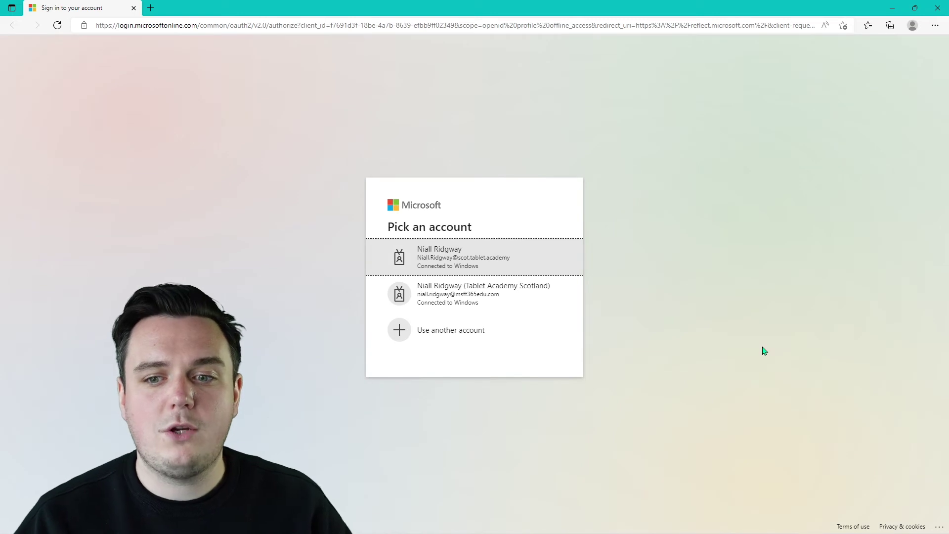
left_click(534, 257)
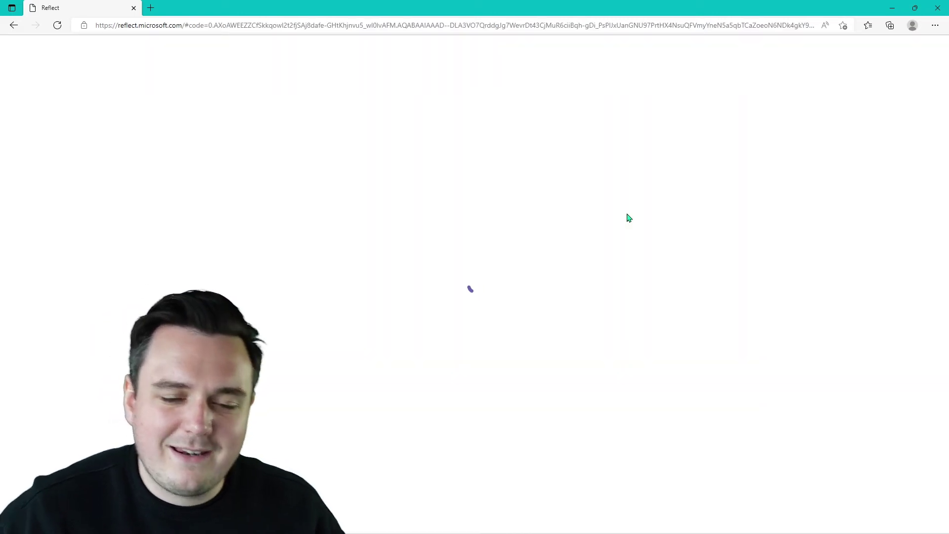